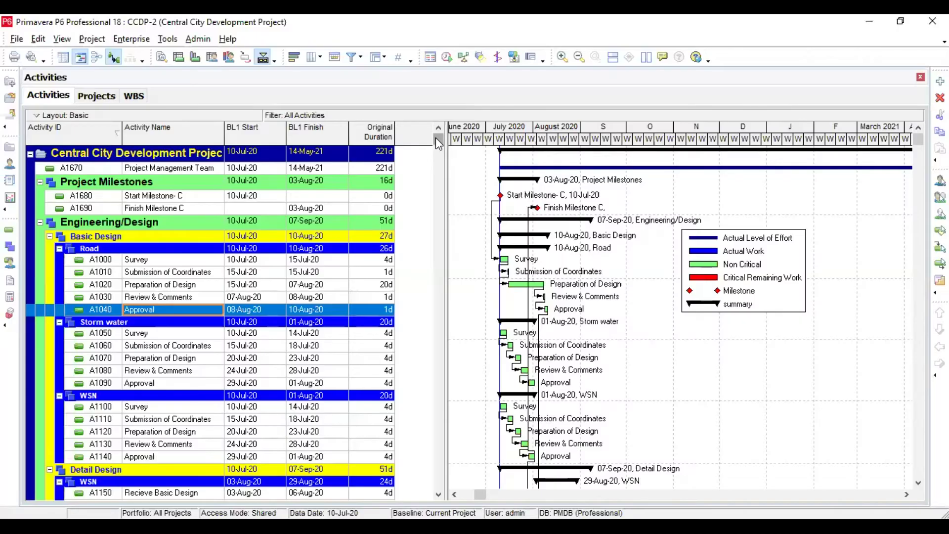
- Open project STO20 and add activity A1000 'New Activity' with its default name
mouse_move(436, 139)
mouse_down()
mouse_move(452, 293)
mouse_move(435, 340)
mouse_move(441, 475)
mouse_move(443, 138)
mouse_up()
click(17, 39)
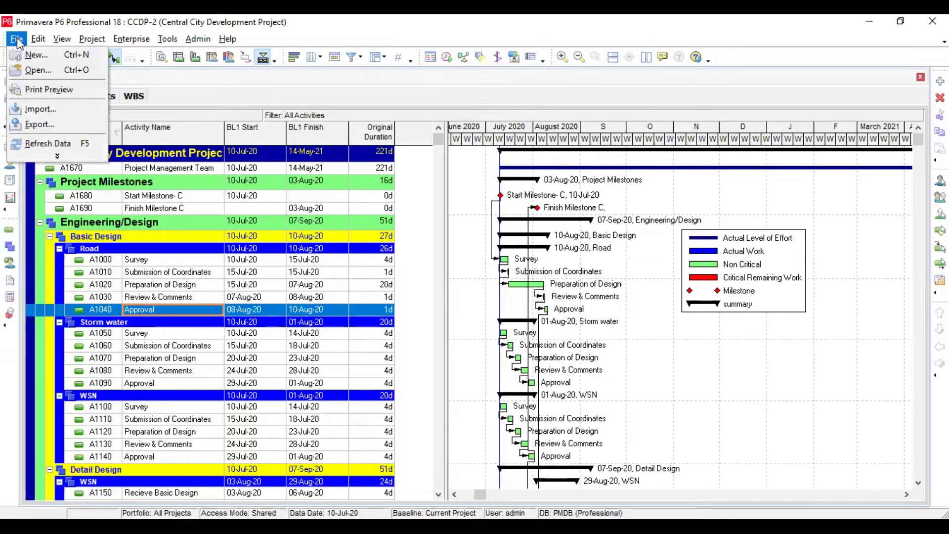
click(38, 70)
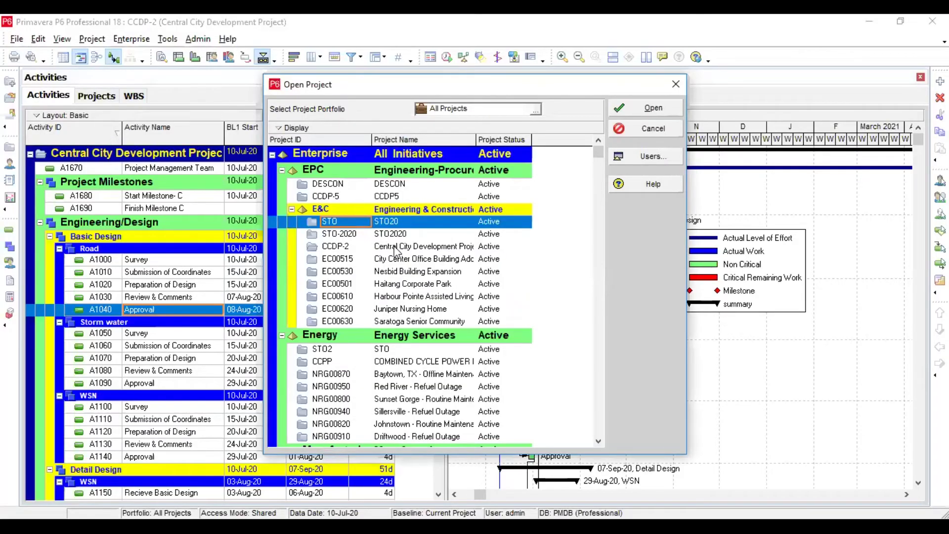
click(649, 113)
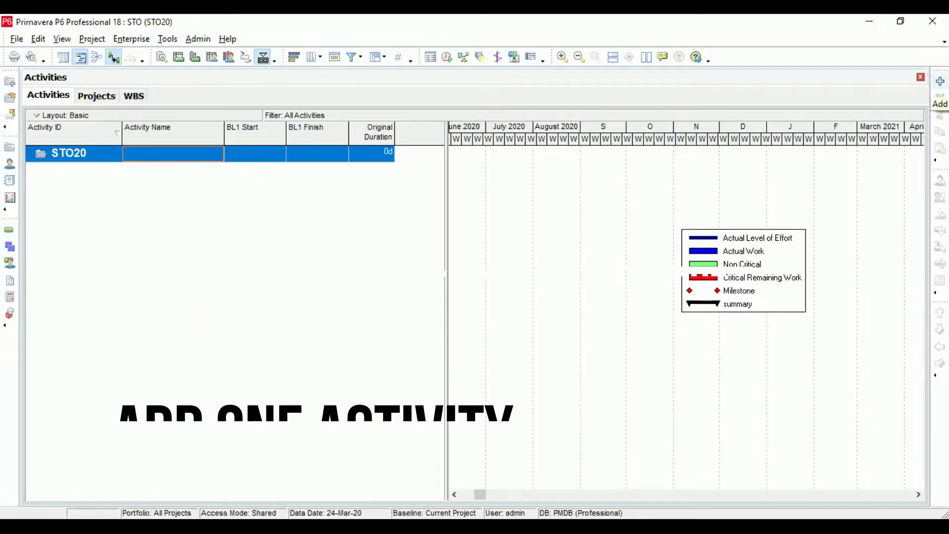
click(940, 82)
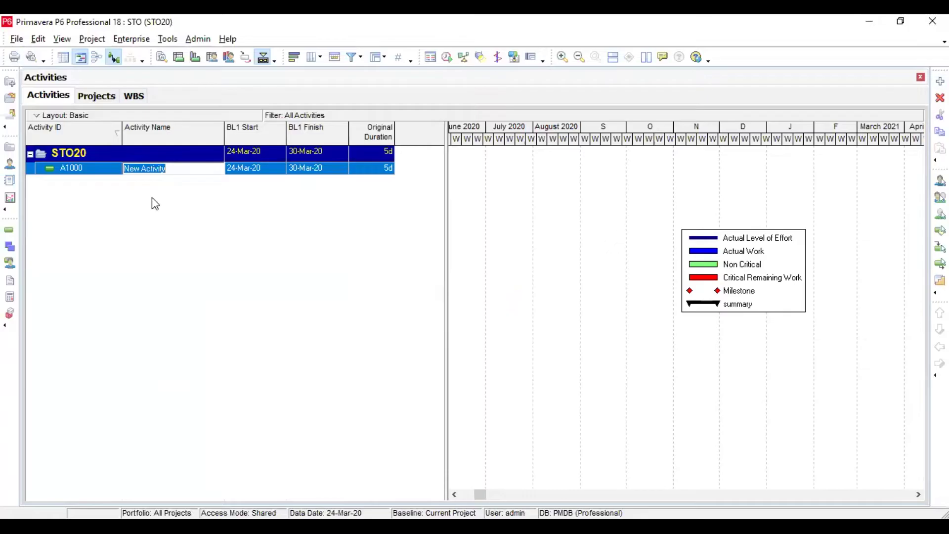
key(Return)
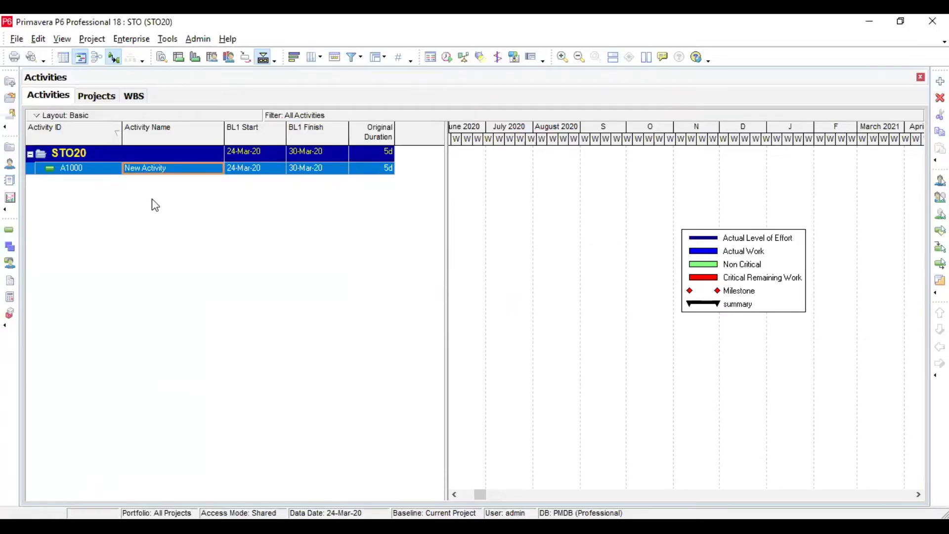
- Start a project export in the Spreadsheet (XLSX) format
click(15, 40)
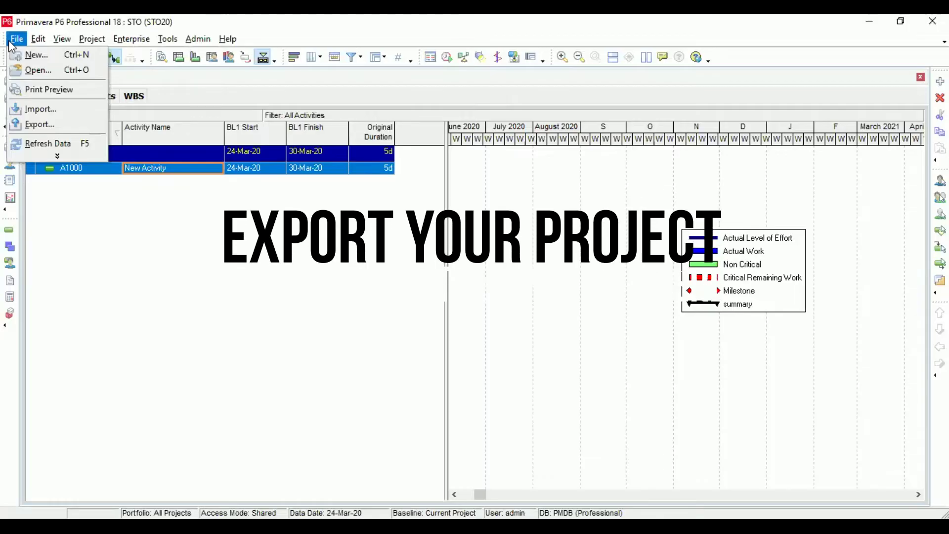
click(39, 126)
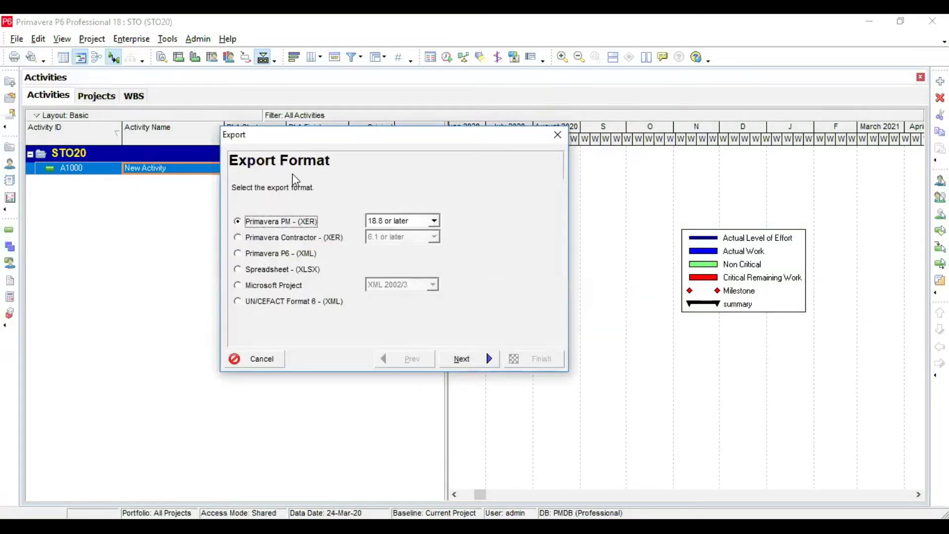
click(238, 270)
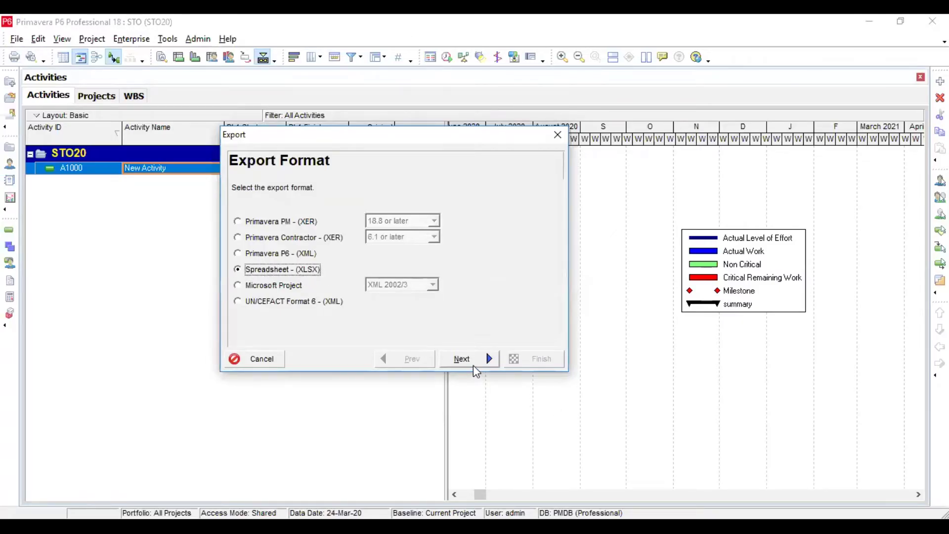
click(463, 360)
- Export Activities for the STO project and advance to template selection
click(289, 221)
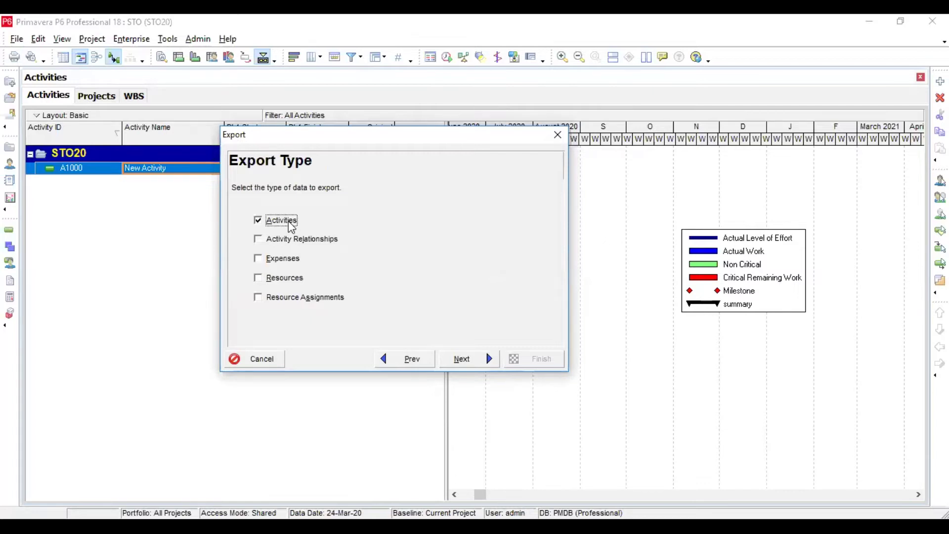
click(456, 360)
click(261, 243)
click(462, 360)
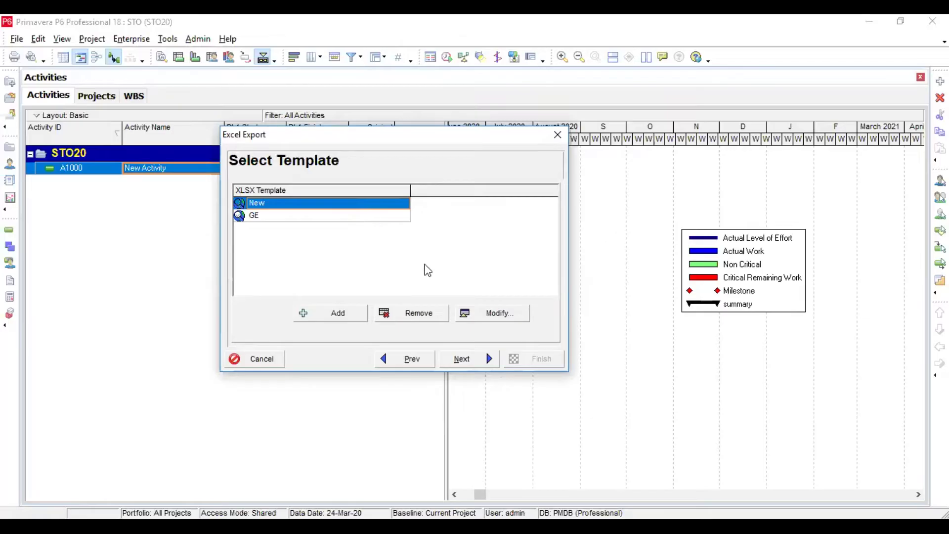
- Accept the New template's columns: Activity ID, Status, WBS Code, Name, BL1 Start/Finish, Original Duration
click(505, 310)
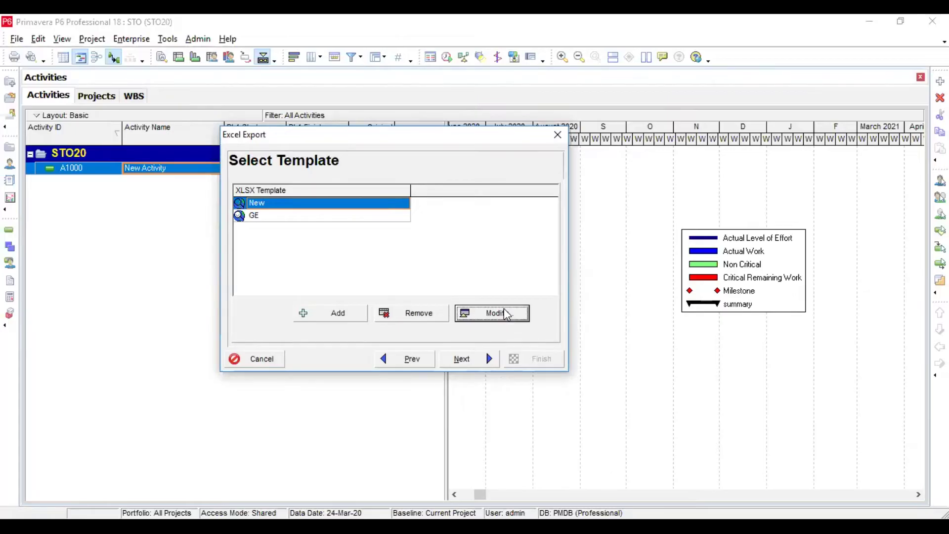
click(479, 247)
click(481, 257)
click(481, 268)
click(478, 279)
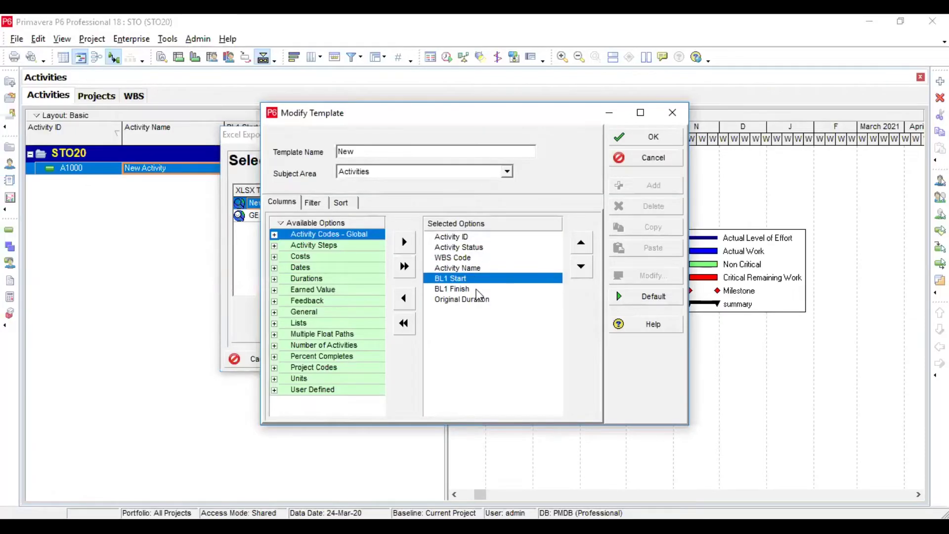
click(480, 289)
click(482, 299)
click(477, 289)
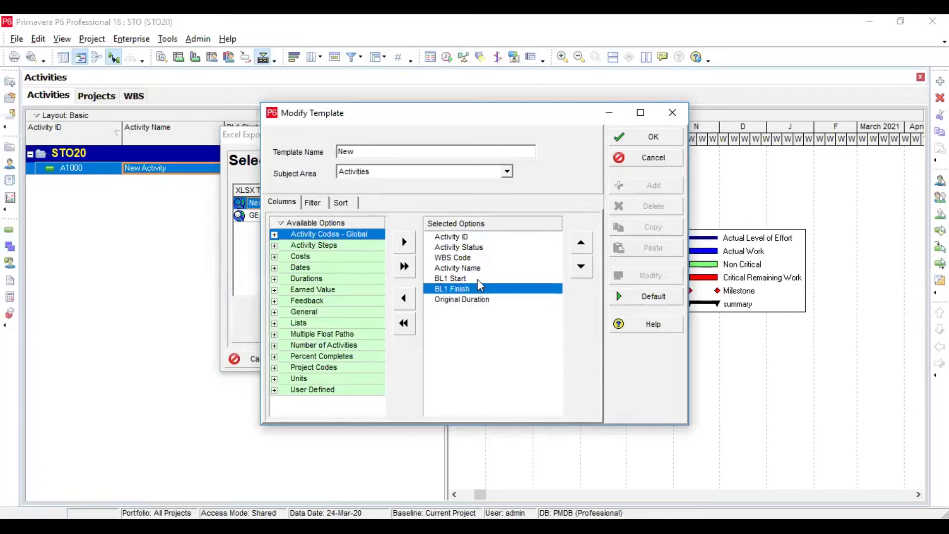
click(475, 278)
click(473, 268)
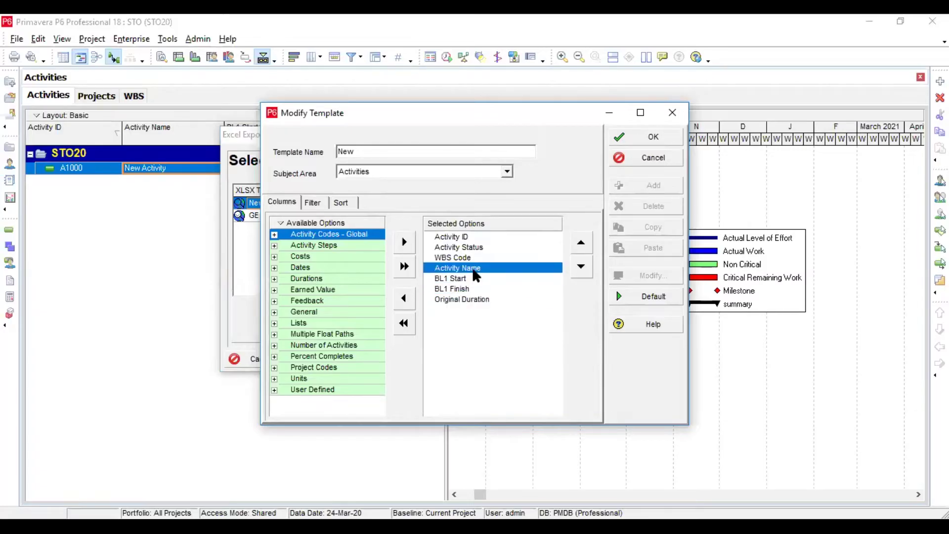
click(649, 137)
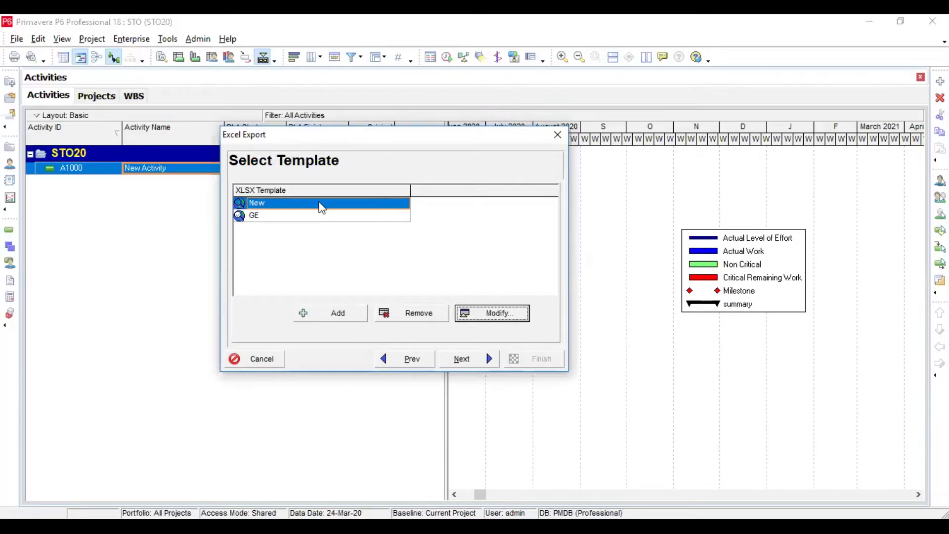
click(462, 359)
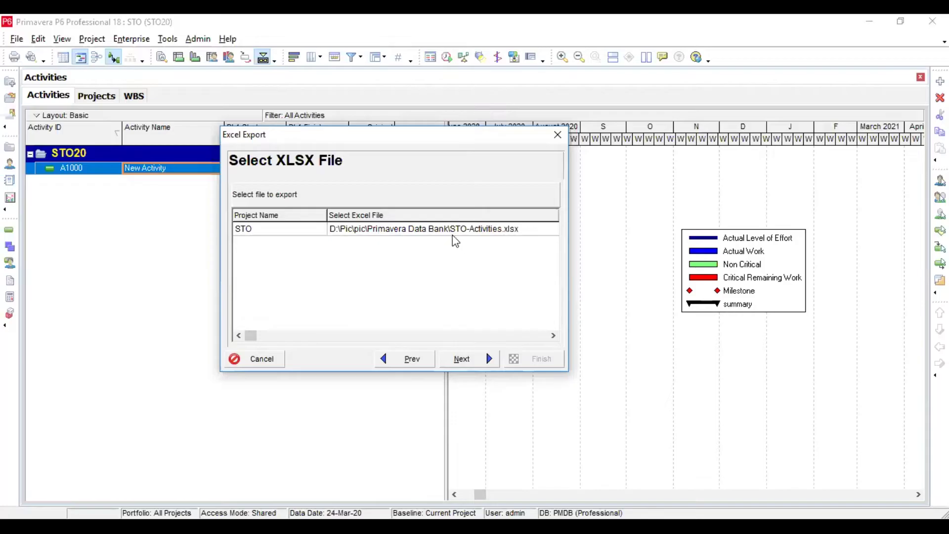
- Finish the export to STO-Activities.xlsx, dismiss the result, and switch to File Explorer
click(460, 359)
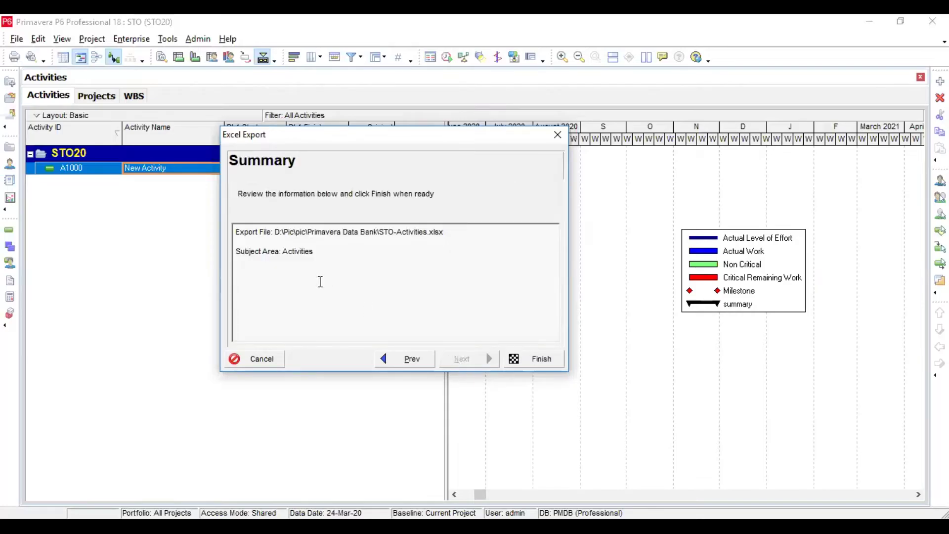
click(536, 359)
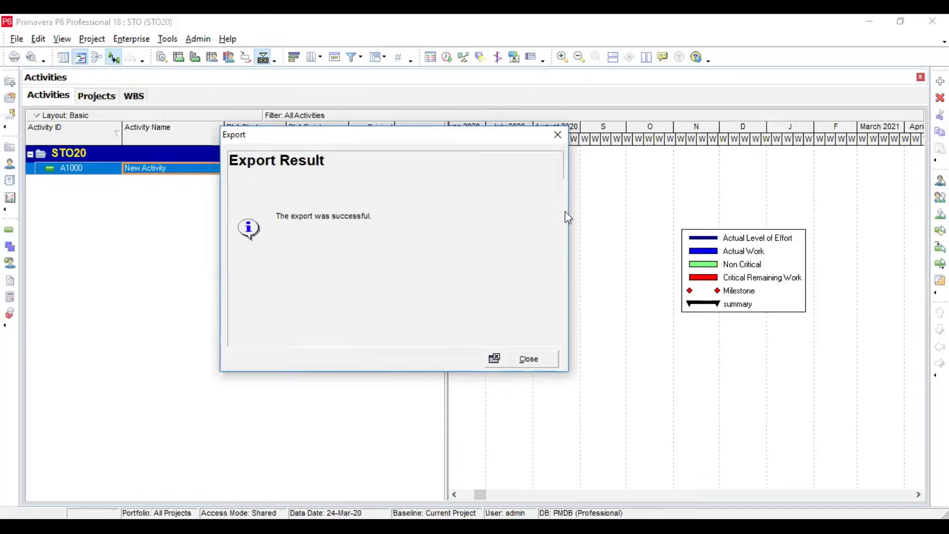
click(559, 136)
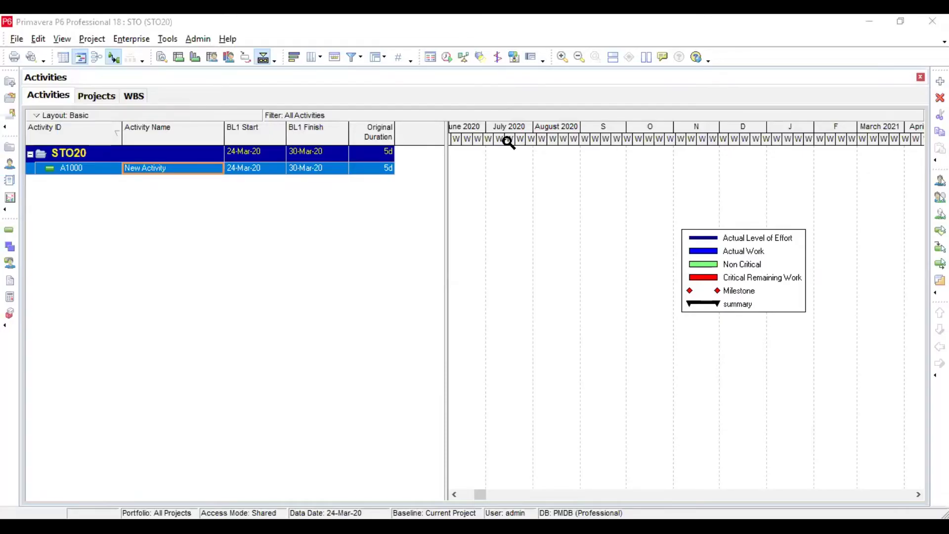
key(alt+Tab)
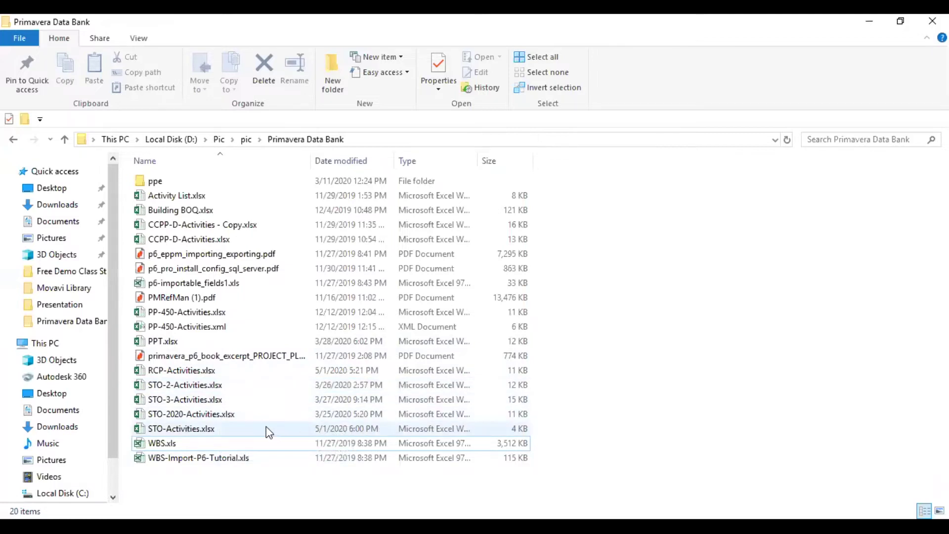
- Select STO-Activities.xlsx in the Primavera Data Bank folder, keeping its name unchanged
click(225, 427)
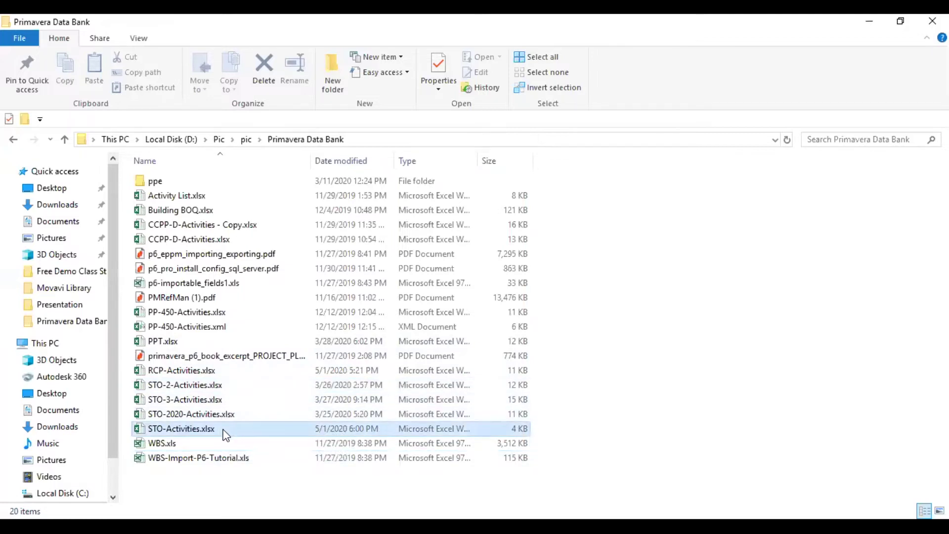
click(192, 433)
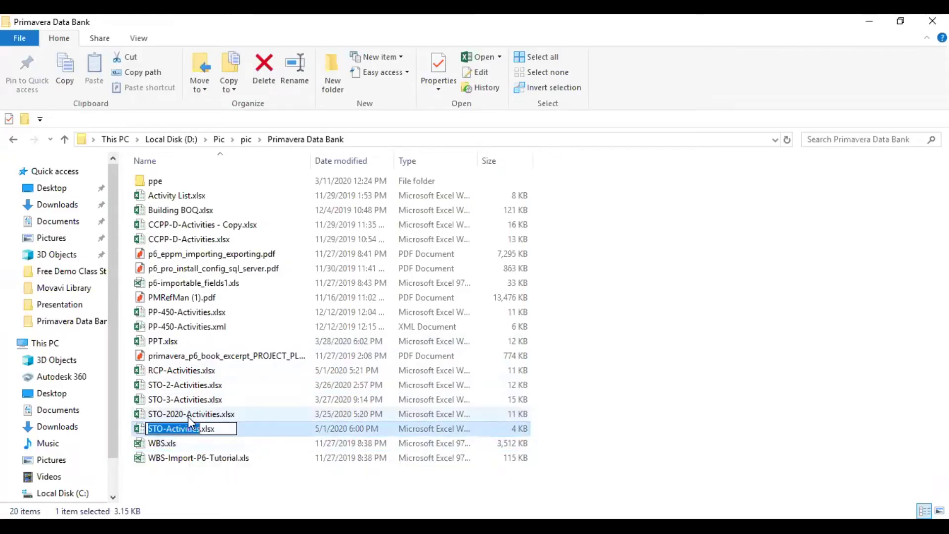
click(194, 435)
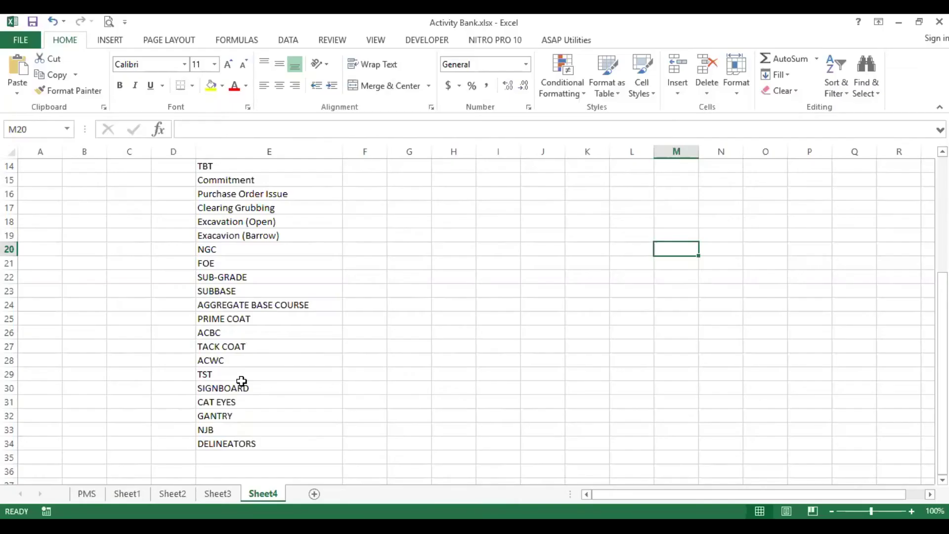
- Look over the column E activity names, from Kick off meeting to DELINEATORS
scroll(239, 384, up, 3)
scroll(242, 381, up, 2)
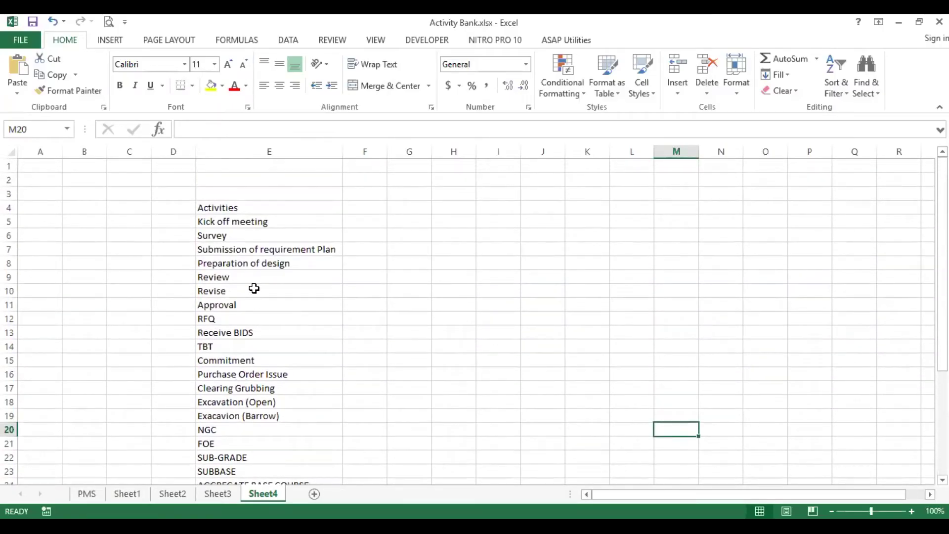
click(243, 221)
click(249, 238)
click(253, 276)
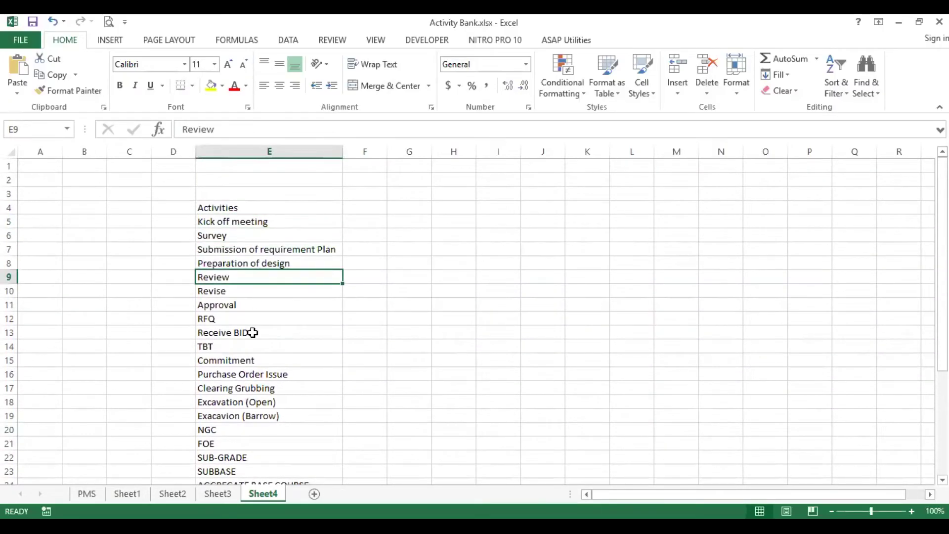
click(248, 348)
click(253, 393)
scroll(252, 395, down, 2)
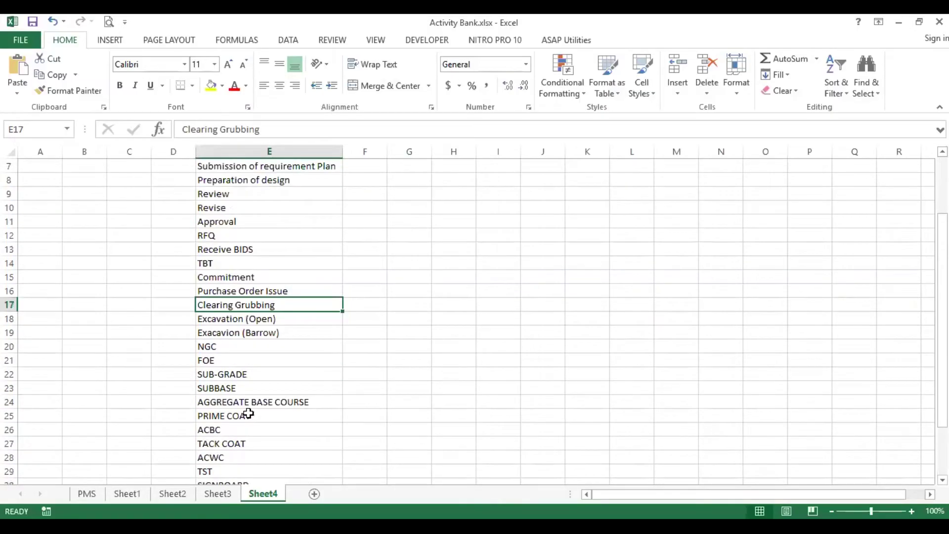
scroll(248, 409, up, 2)
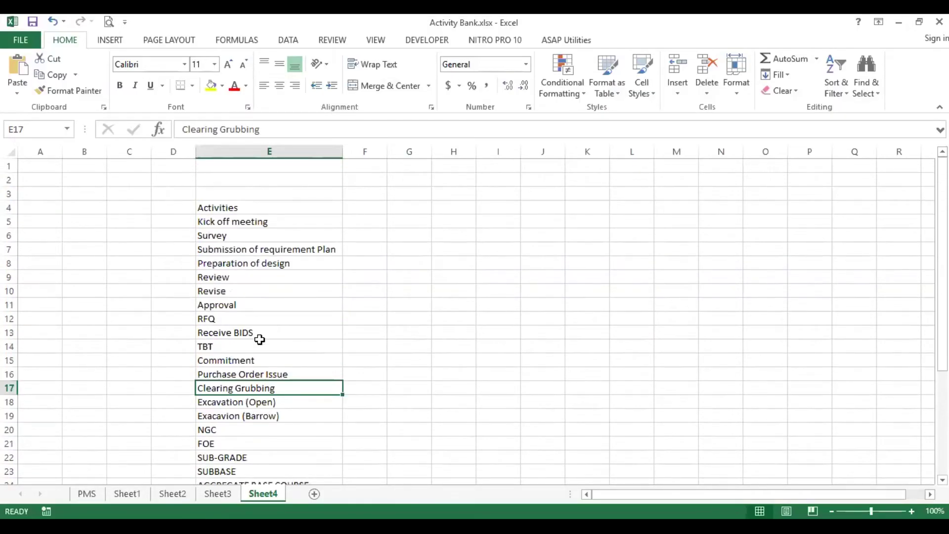
scroll(293, 392, down, 2)
scroll(293, 392, down, 5)
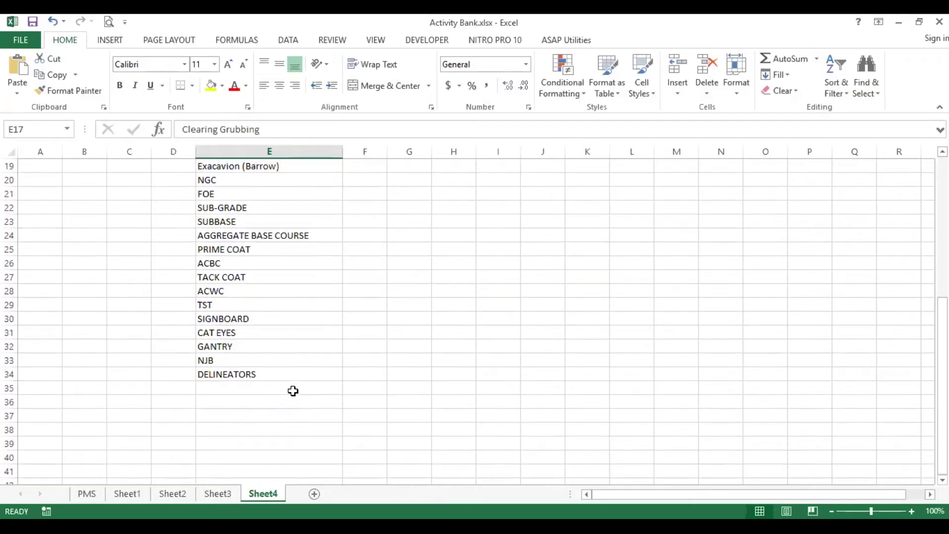
click(278, 379)
scroll(278, 380, up, 6)
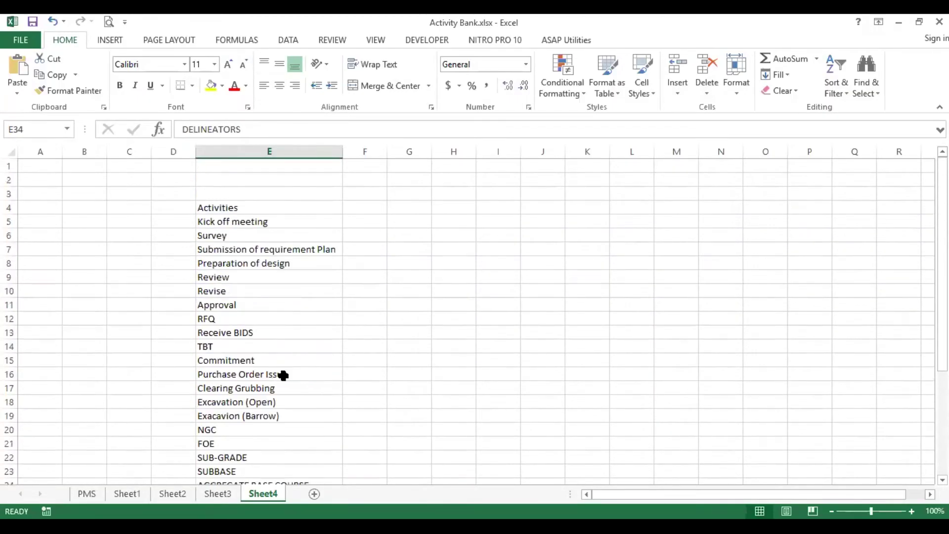
scroll(282, 422, down, 5)
scroll(283, 423, up, 5)
scroll(284, 422, down, 6)
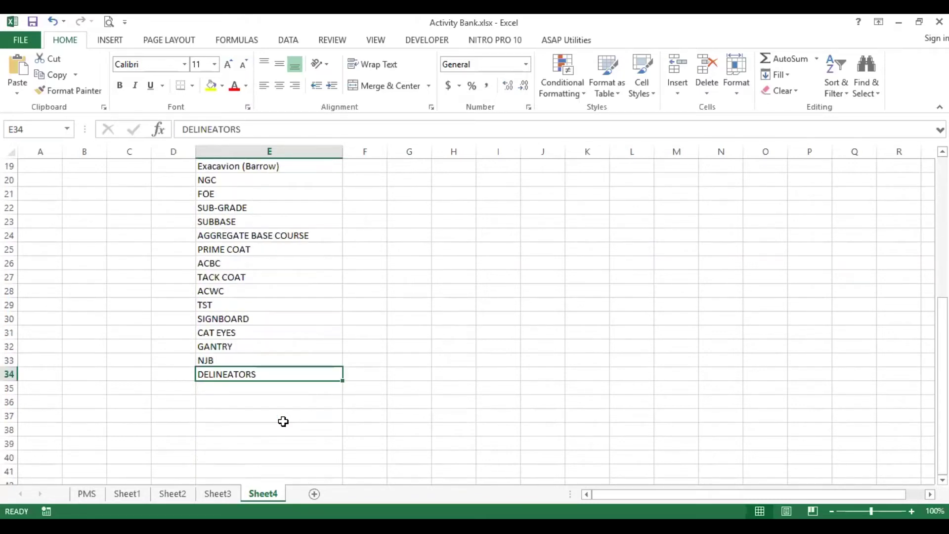
scroll(284, 421, up, 6)
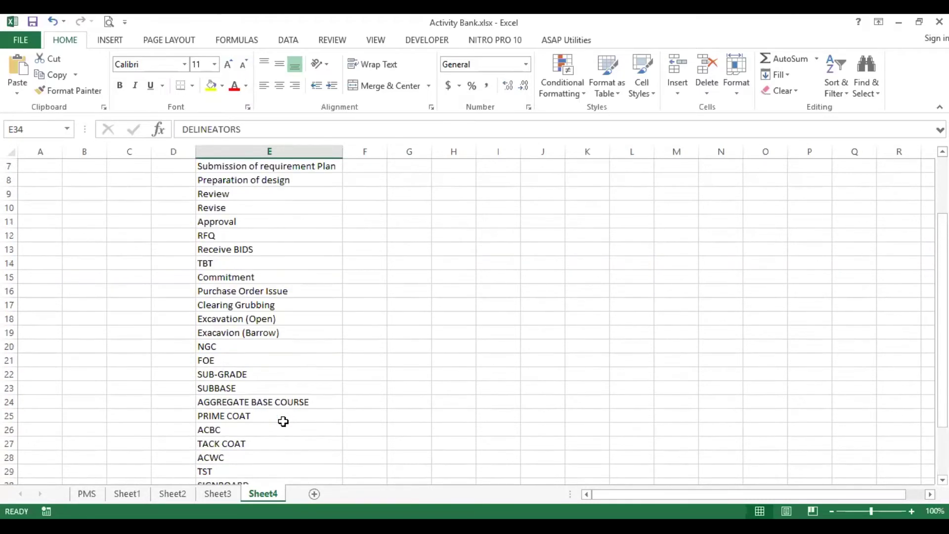
- Select the 30 activity names in E5:E34 and copy them
click(252, 224)
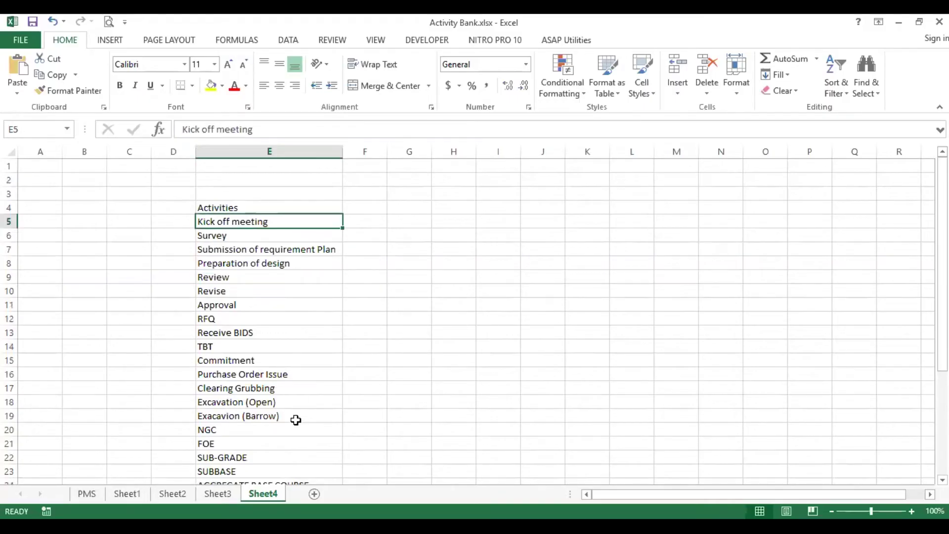
click(403, 346)
drag(316, 222, 307, 449)
key(ctrl+c)
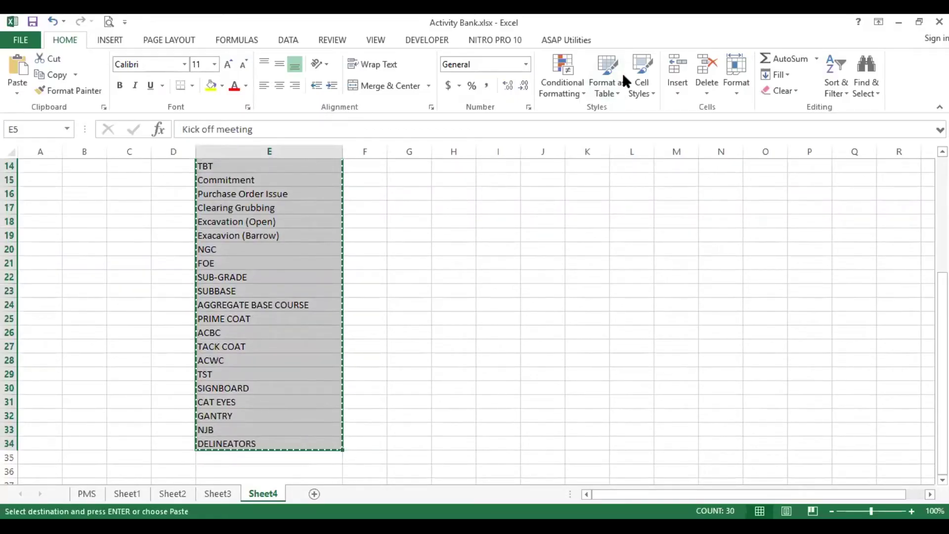
- Paste the 30 names into D3 of STO-Activities and autofit column D
key(ctrl+Tab)
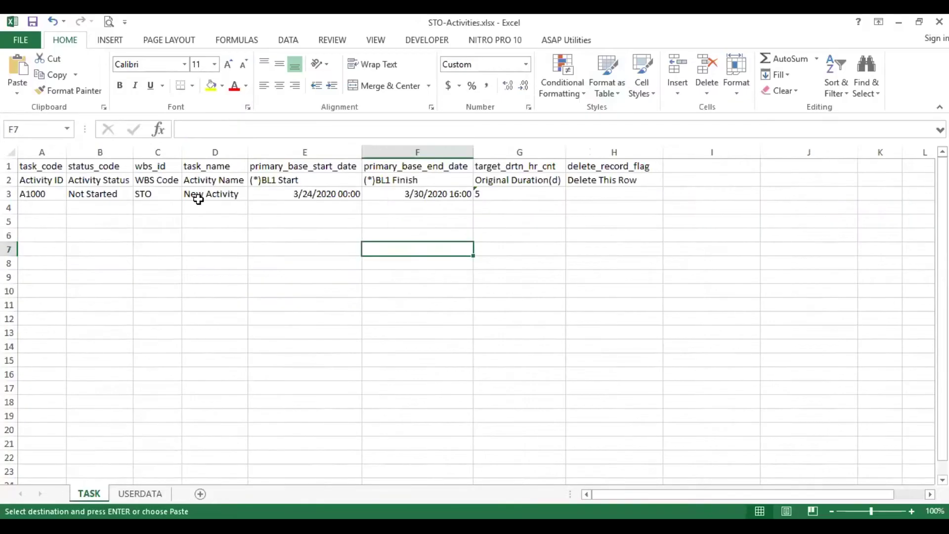
click(214, 194)
key(ctrl+v)
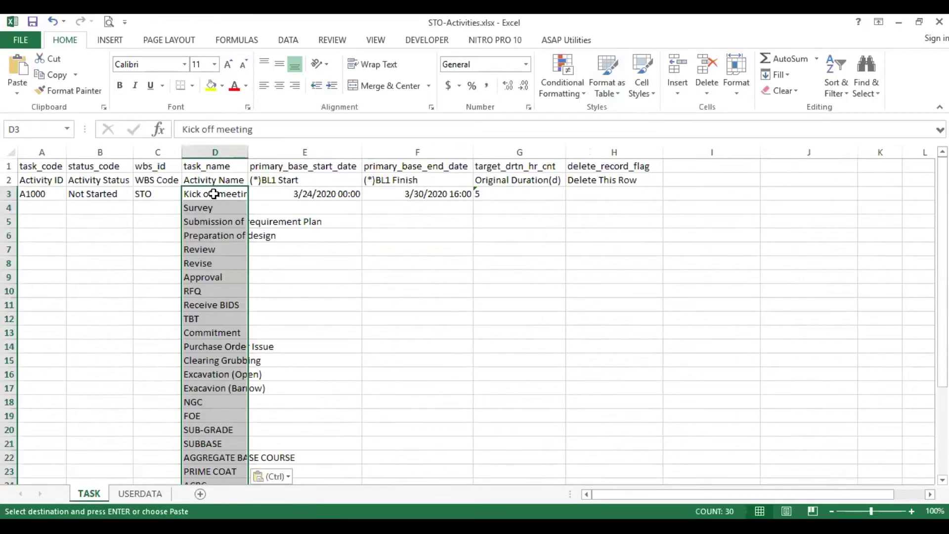
click(321, 250)
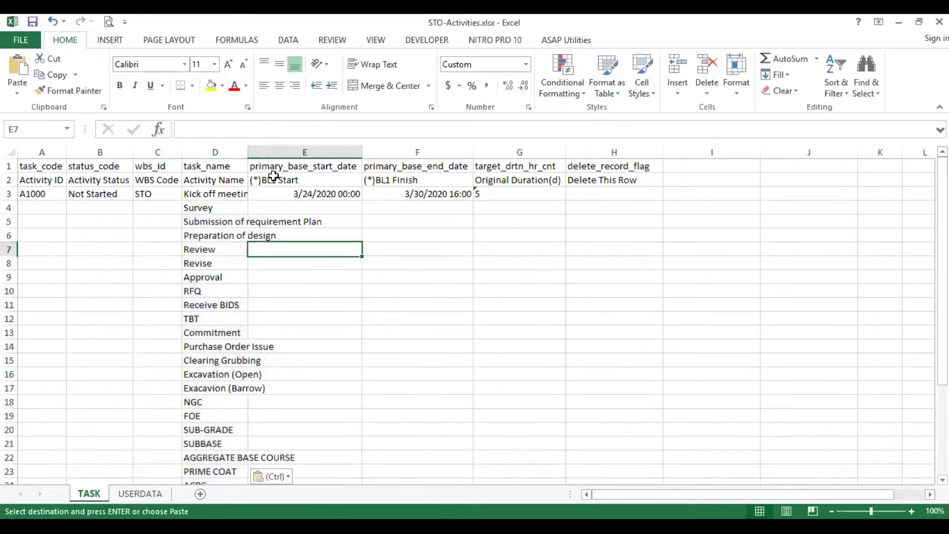
double_click(248, 149)
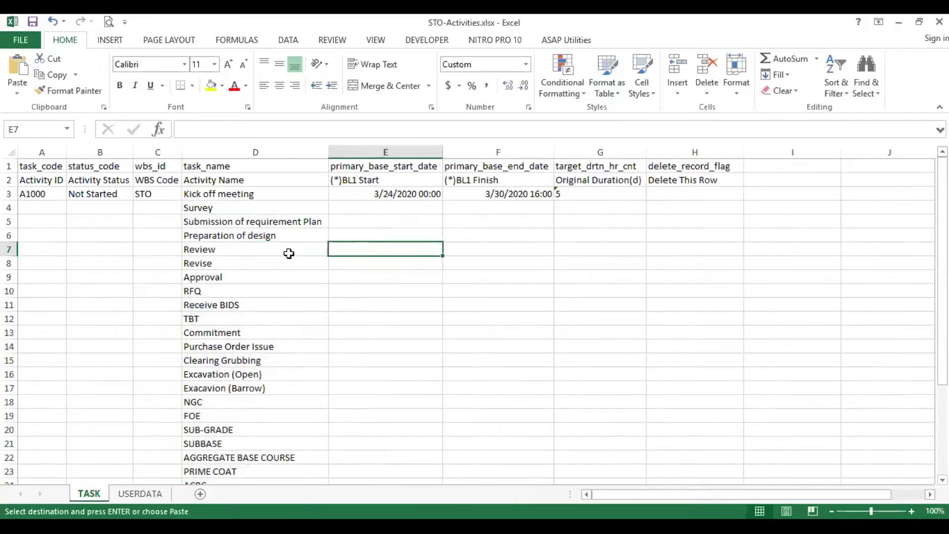
- Fill the A1000 IDs, Not Started status and STO WBS code down all rows
click(43, 194)
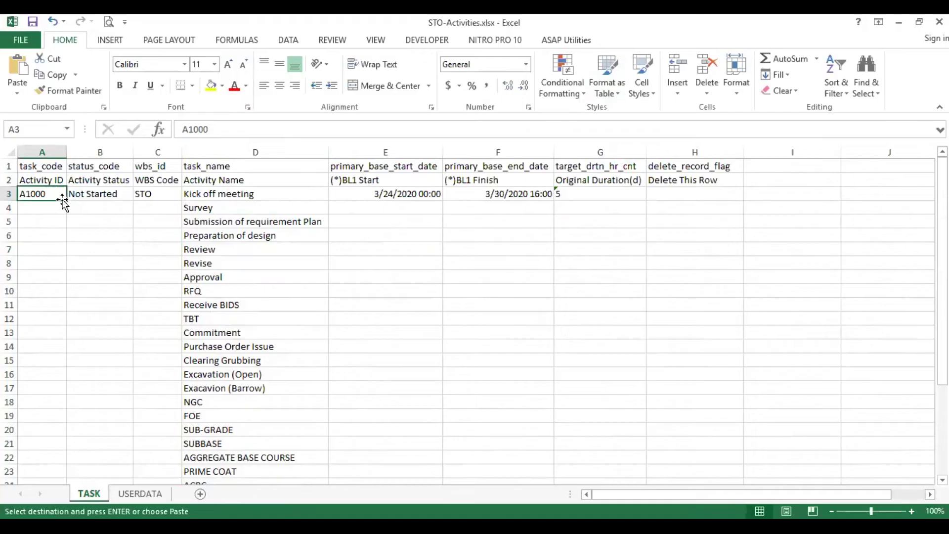
double_click(66, 200)
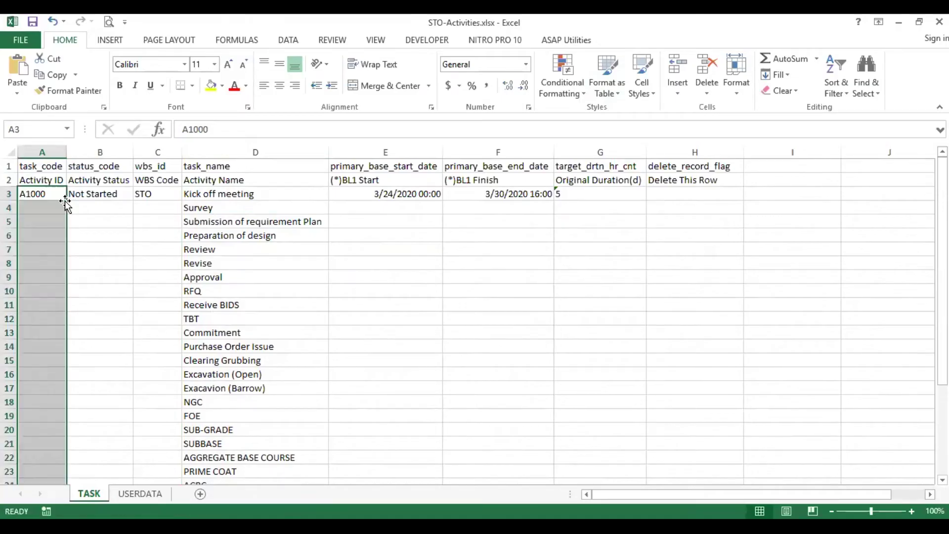
click(93, 194)
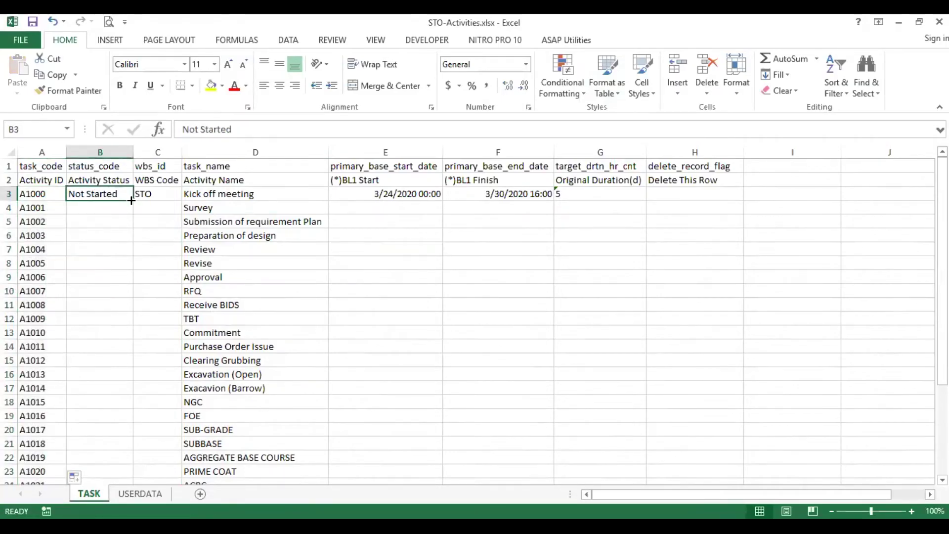
double_click(132, 201)
click(148, 194)
double_click(182, 201)
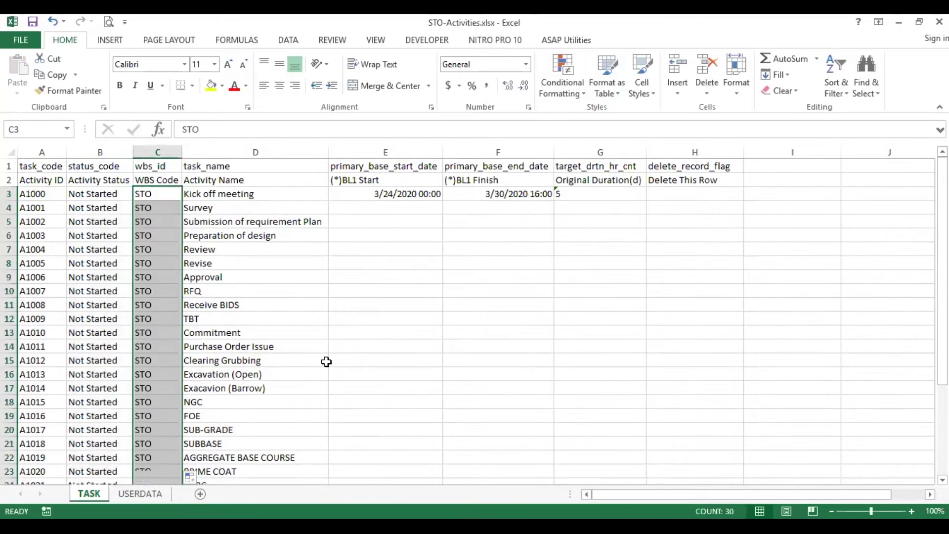
- Fill BL1 start and finish dates and durations rising from 5 to 34 down all rows
scroll(197, 410, down, 4)
scroll(376, 366, up, 4)
click(430, 195)
double_click(443, 201)
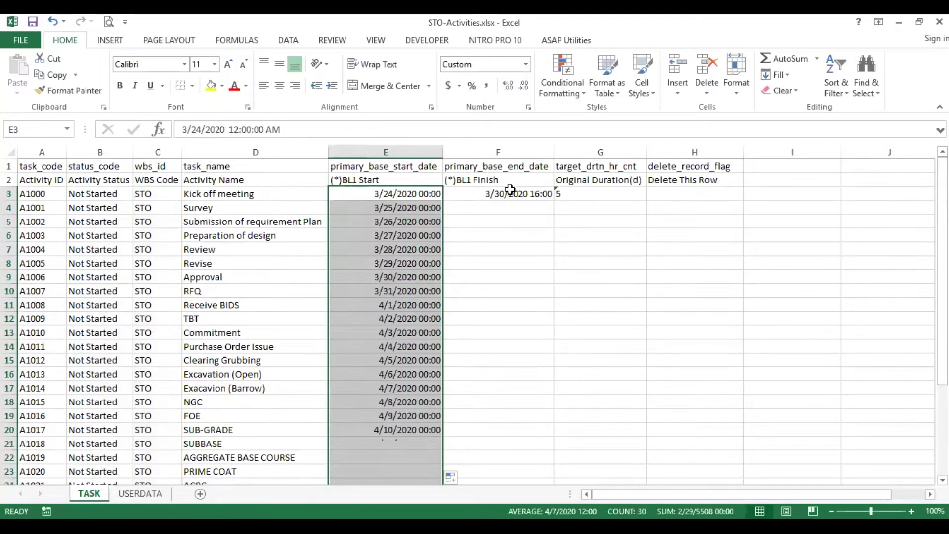
click(494, 194)
double_click(555, 200)
click(607, 192)
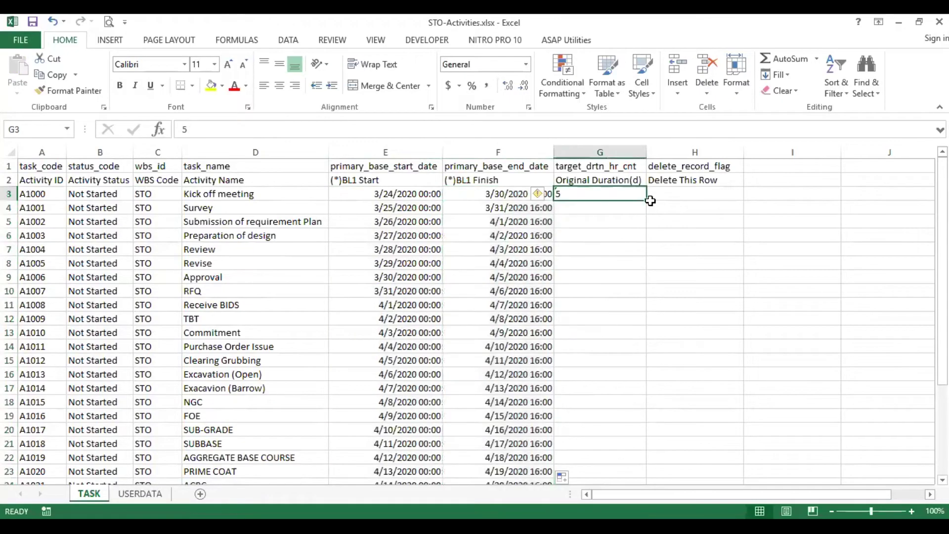
double_click(647, 202)
- Save the STO-Activities workbook and close Excel
scroll(616, 333, down, 8)
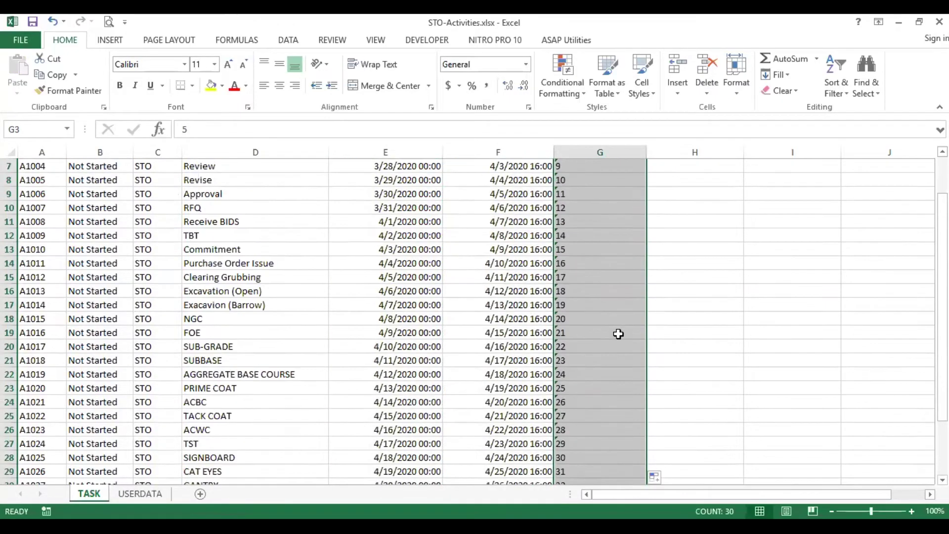
scroll(471, 364, up, 8)
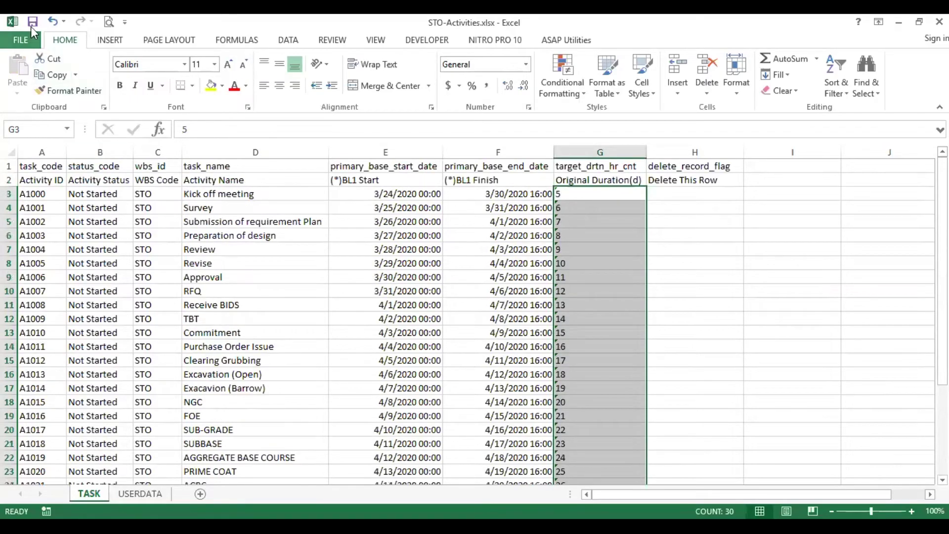
click(33, 22)
click(940, 21)
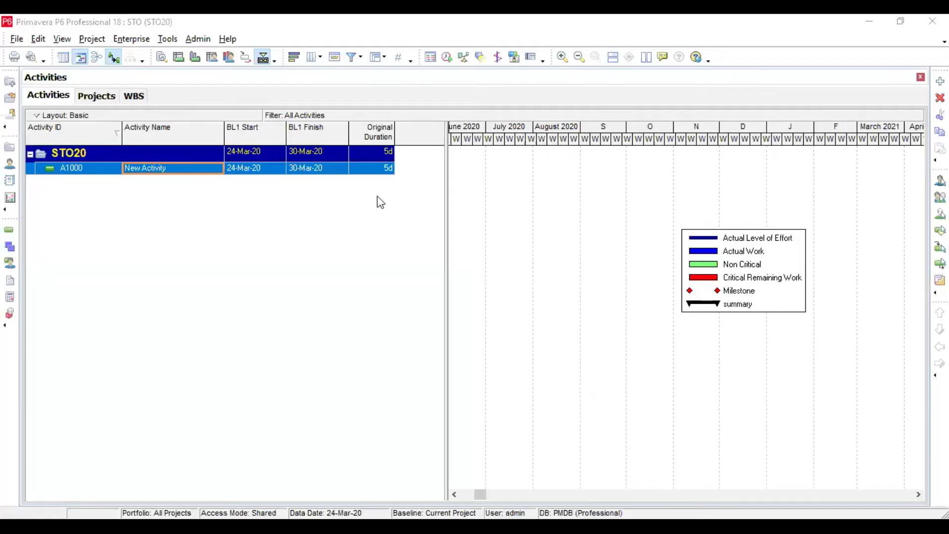
- Start an import with the Spreadsheet (XLSX) format and advance to file selection
click(15, 40)
click(38, 109)
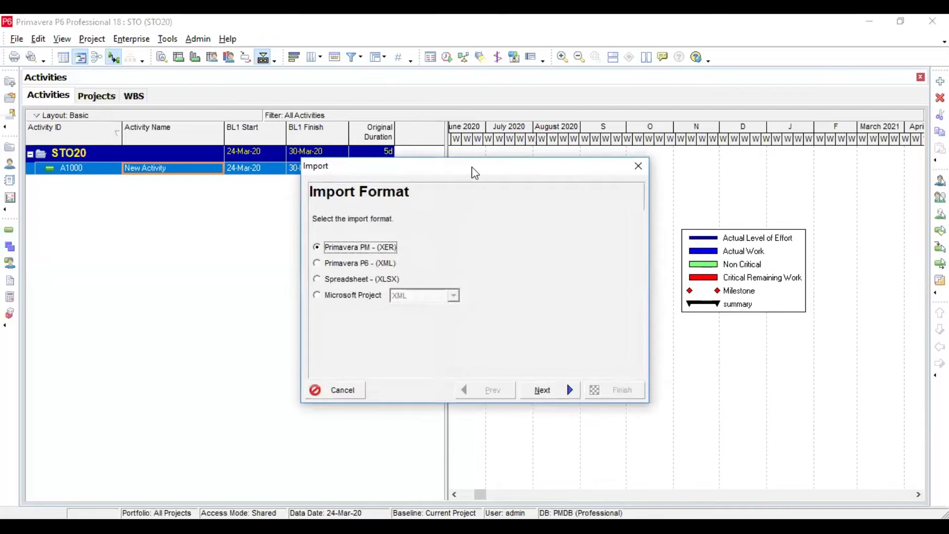
drag(472, 167, 346, 154)
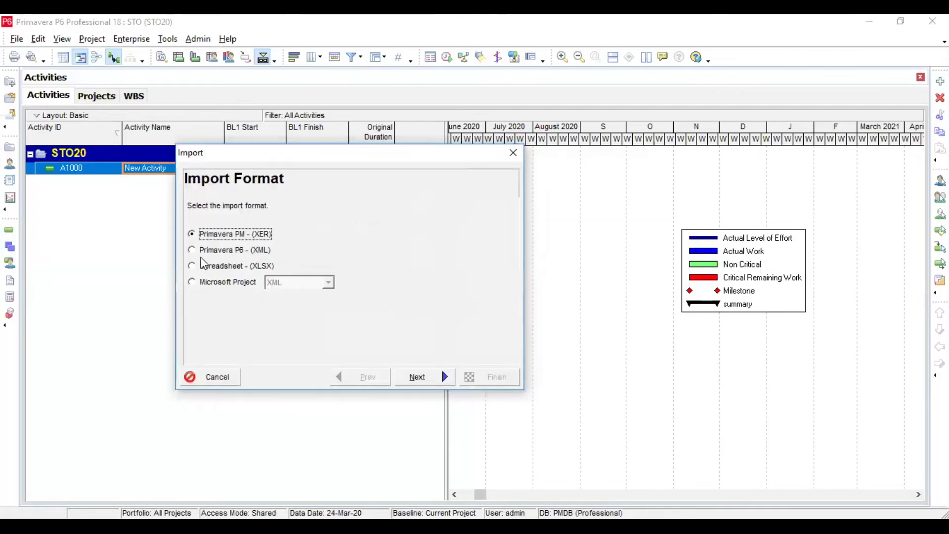
click(193, 267)
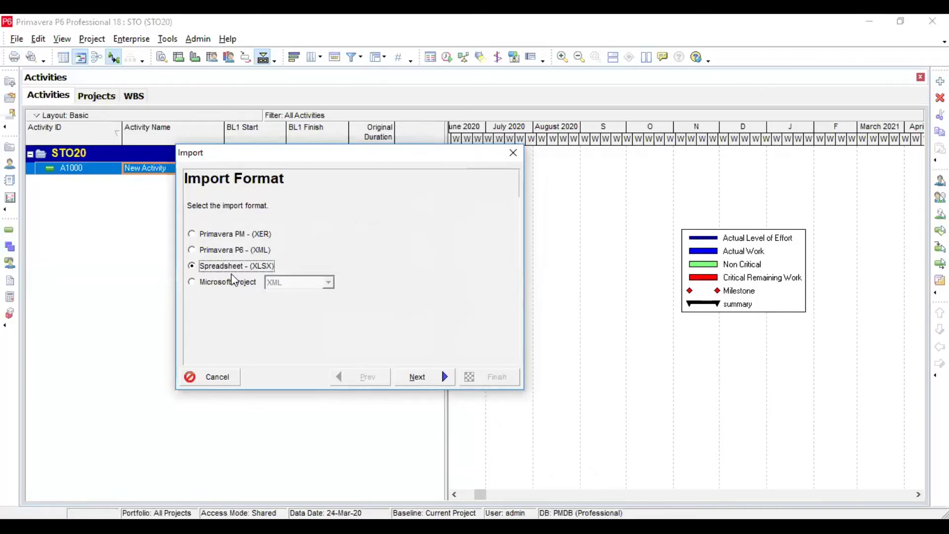
click(419, 378)
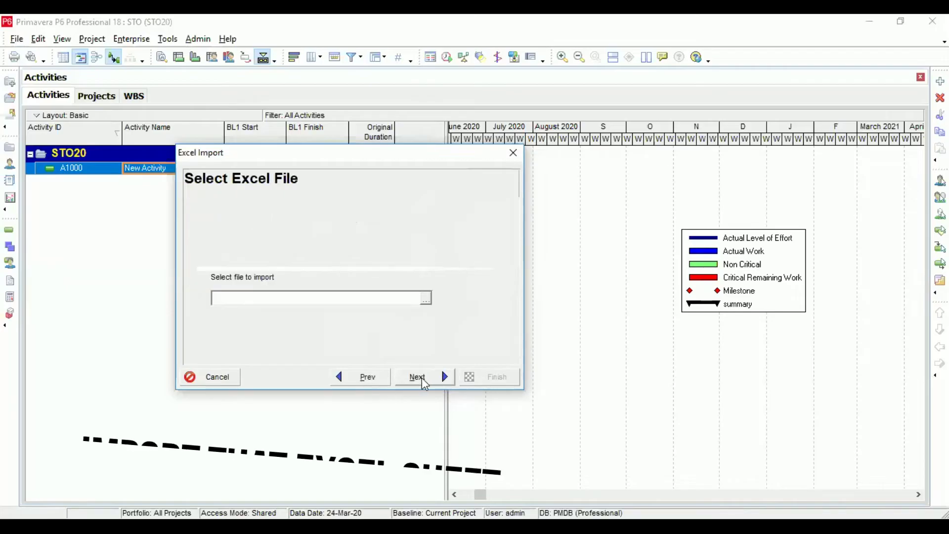
- Browse to the D:\Pic\pic\Primavera Data Bank folder for the import file
click(424, 299)
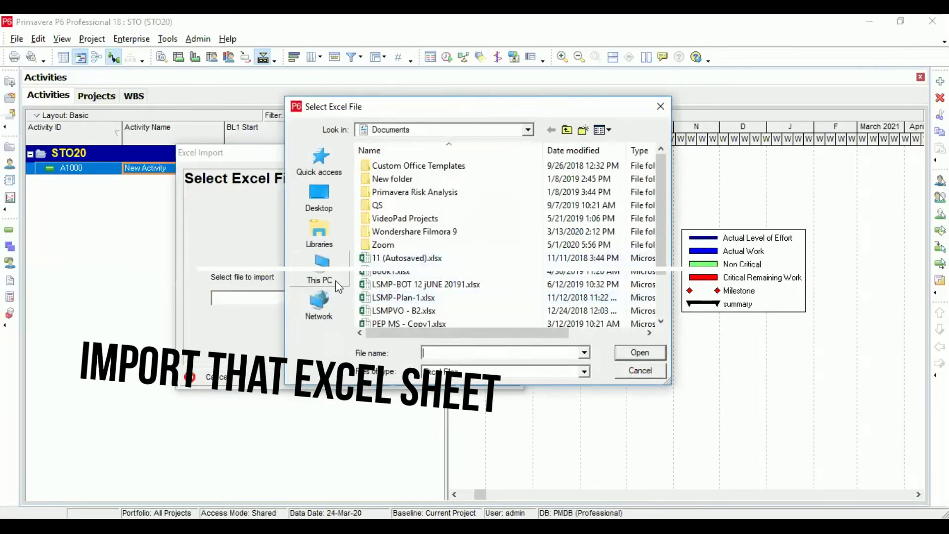
click(319, 275)
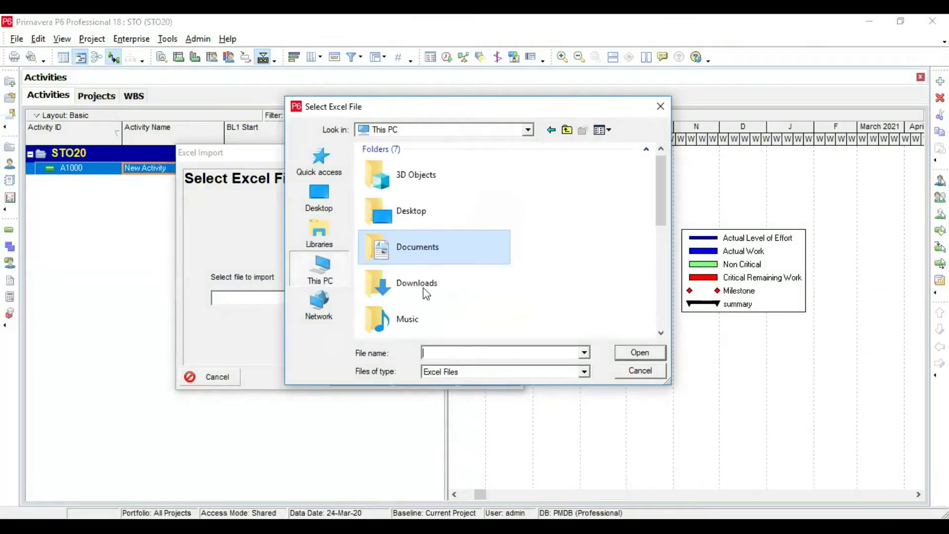
scroll(425, 277, down, 5)
double_click(438, 233)
double_click(404, 288)
double_click(396, 285)
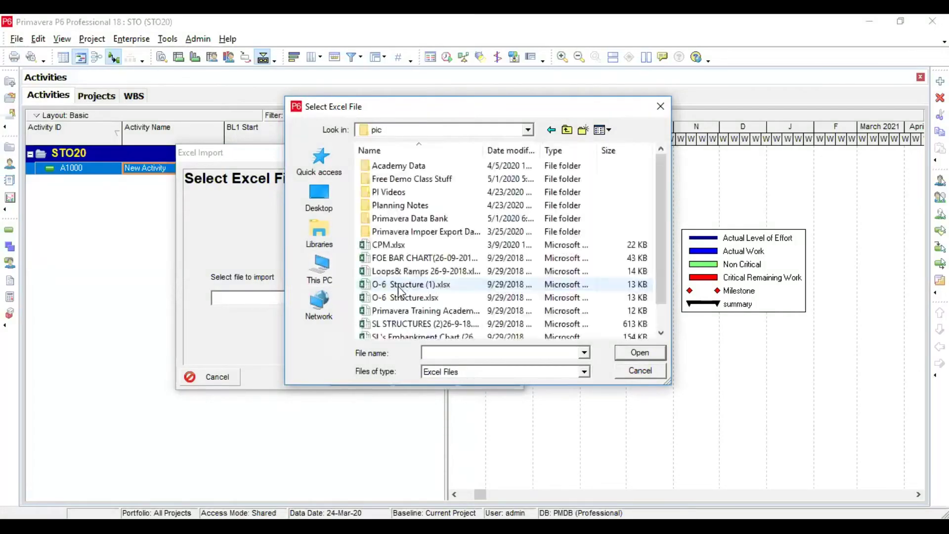
double_click(439, 219)
- Choose STO-Activities.xlsx as the import file and tick Activities as the import type
drag(525, 327, 480, 333)
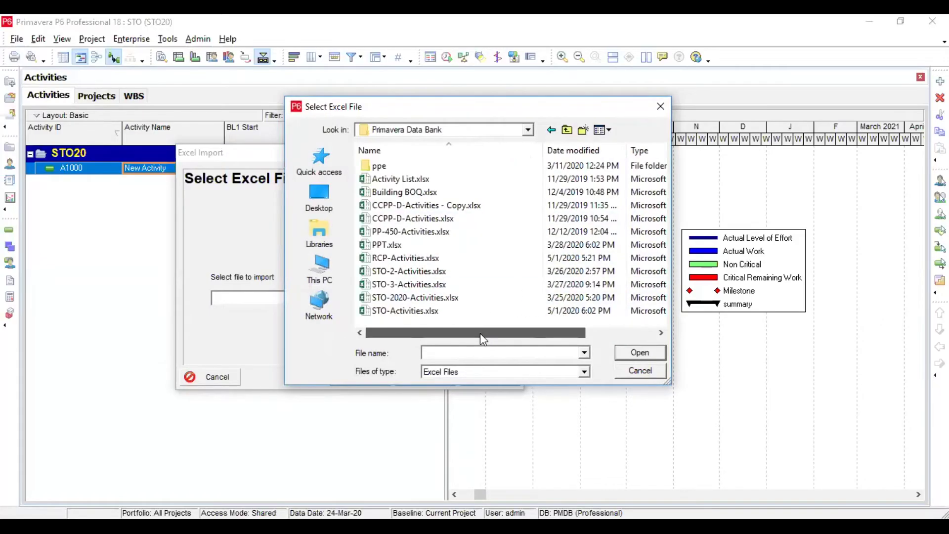
click(440, 313)
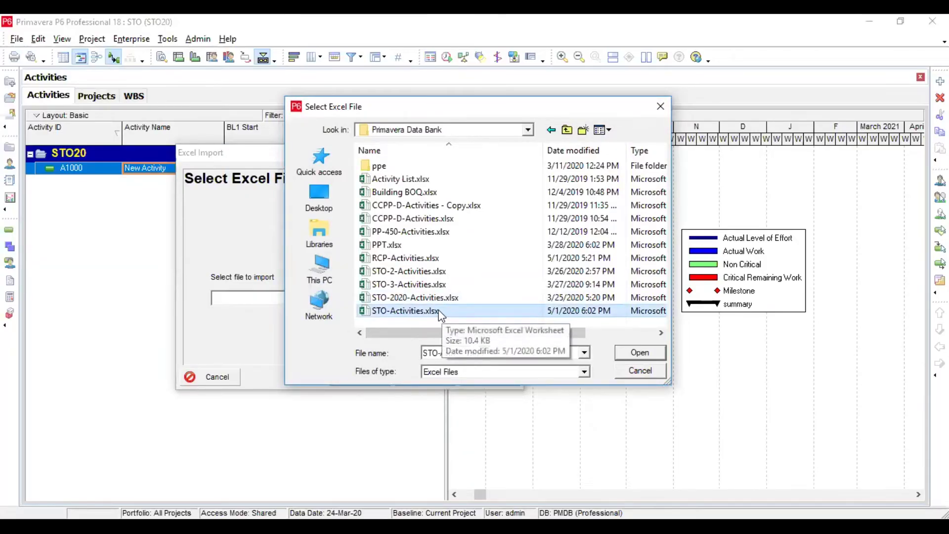
click(648, 357)
click(417, 378)
click(250, 243)
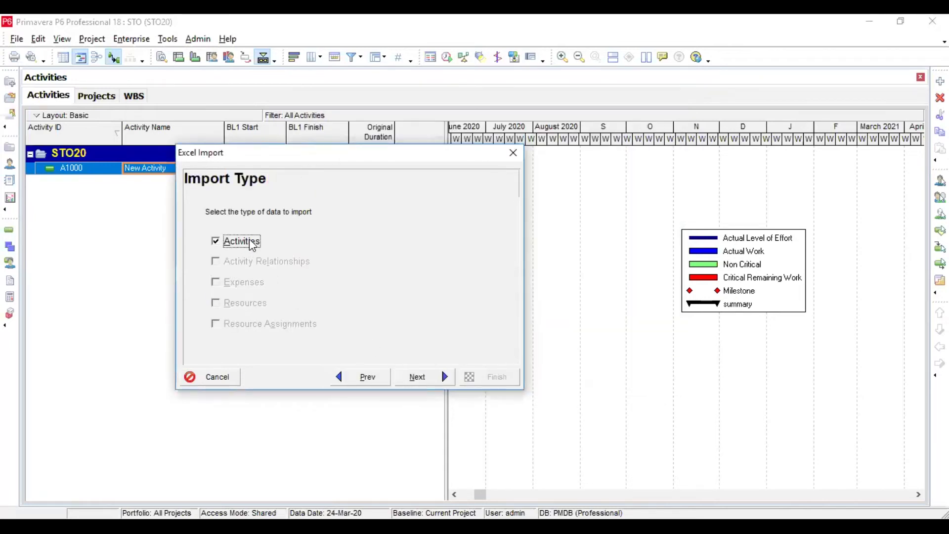
- Set project STO as the import destination and run the activity import
click(417, 379)
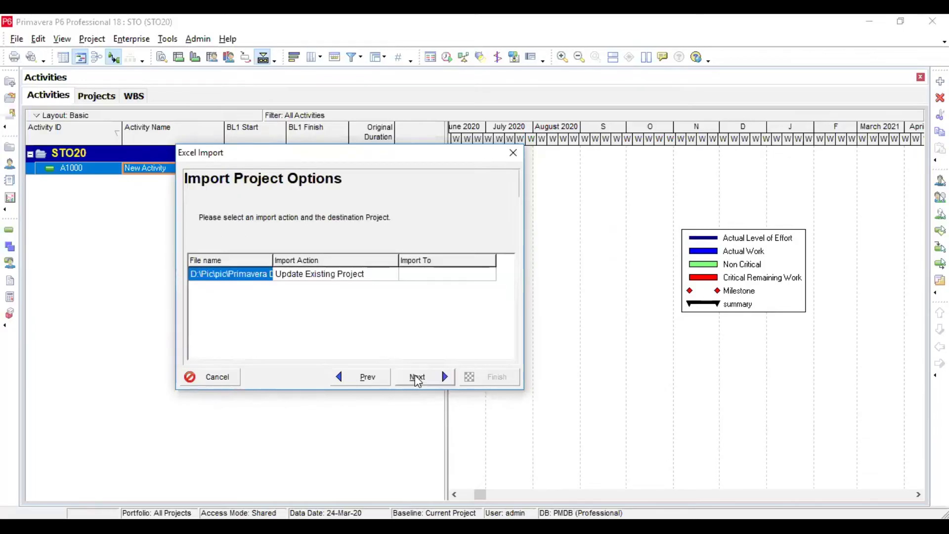
click(431, 275)
click(484, 277)
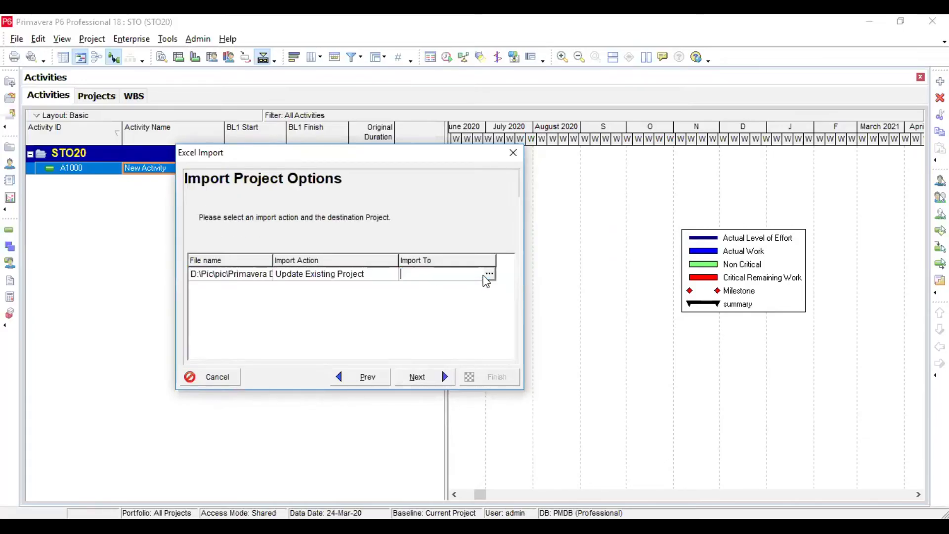
click(490, 275)
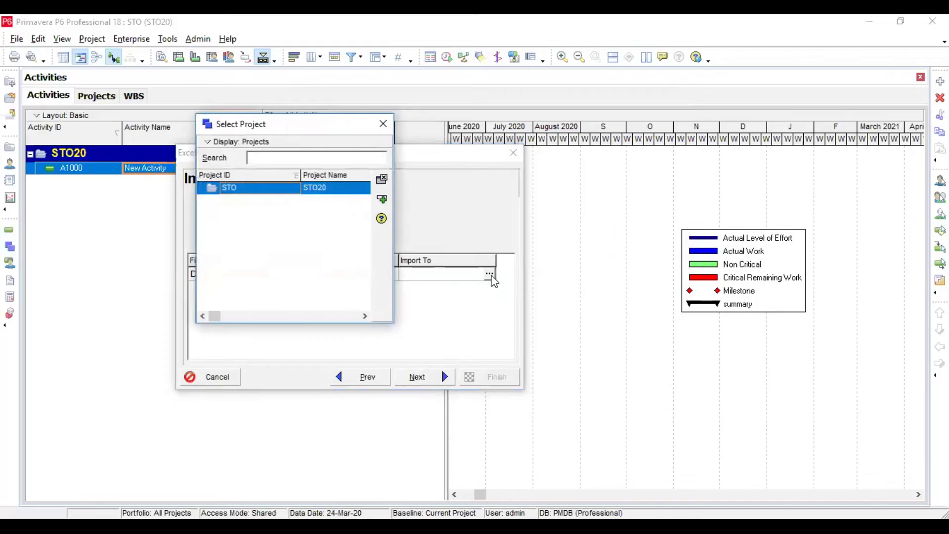
click(382, 200)
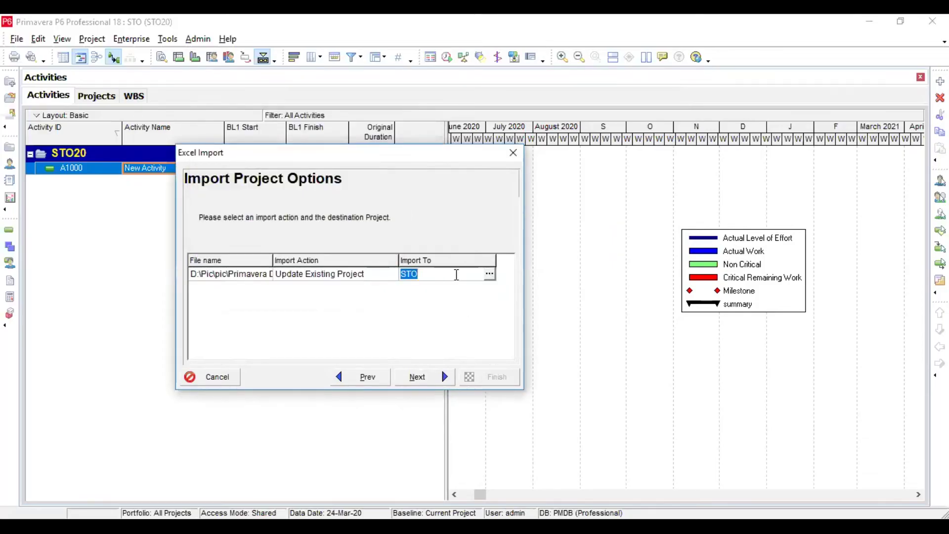
click(418, 378)
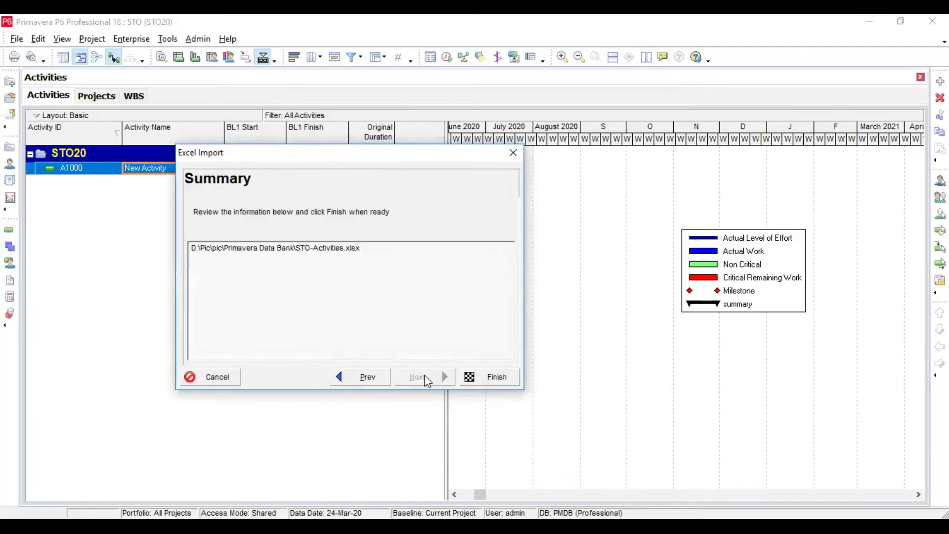
click(489, 377)
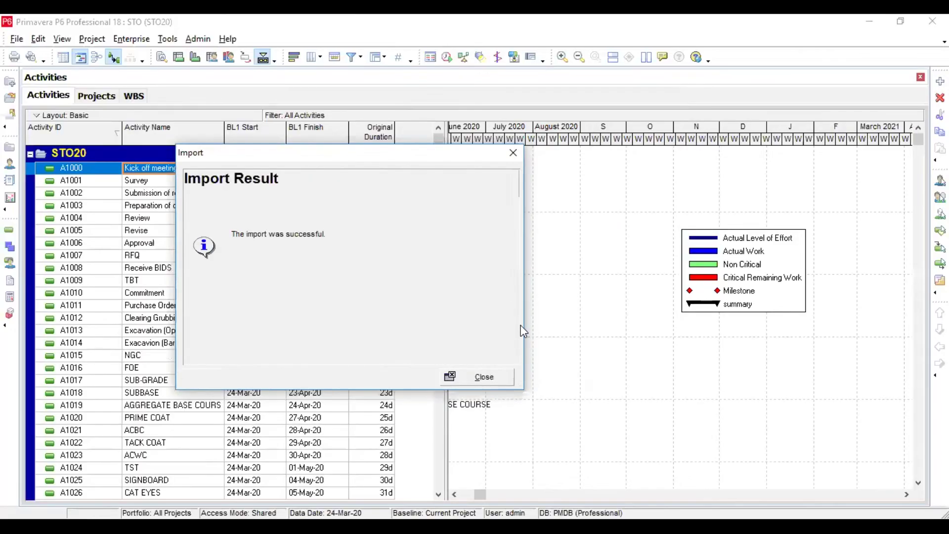
- Dismiss the import result and scroll through the imported STO20 activities
click(513, 154)
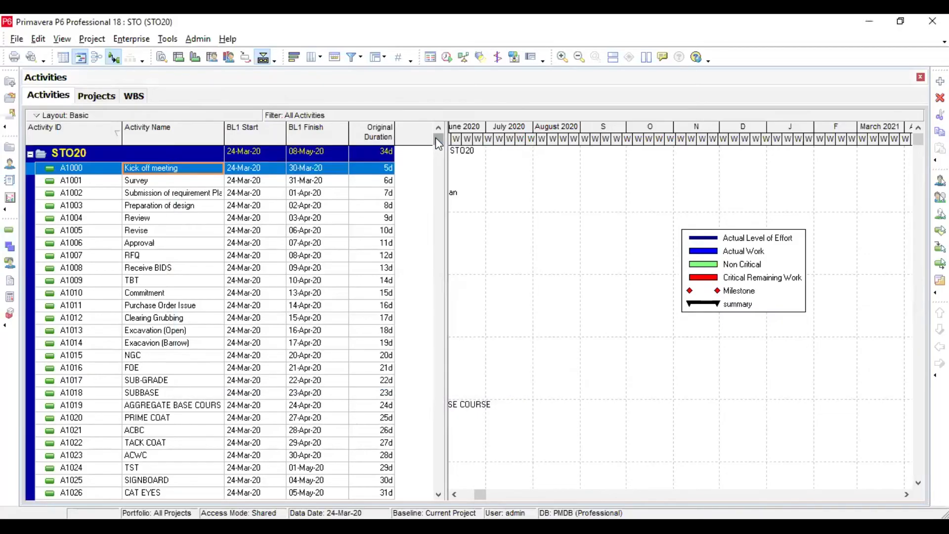
scroll(435, 277, down, 1)
scroll(438, 282, down, 1)
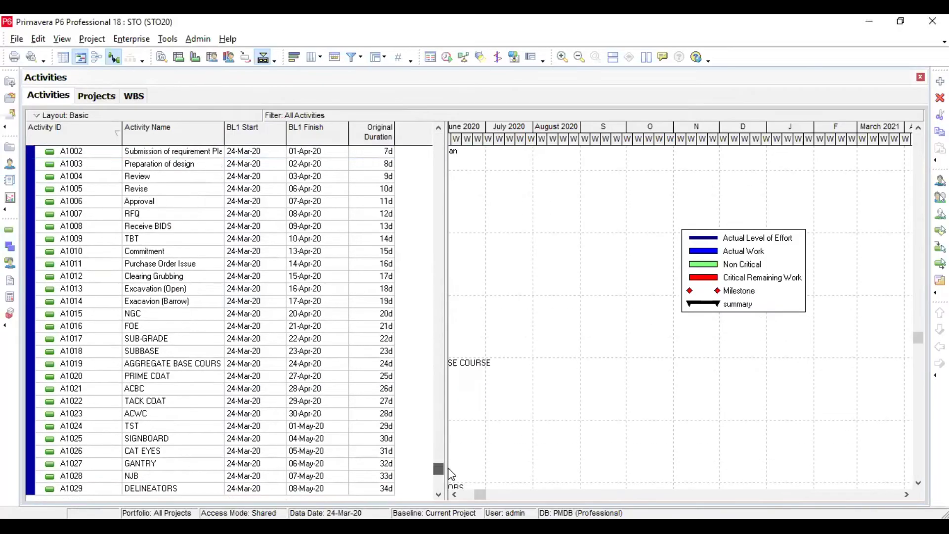
scroll(441, 257, up, 2)
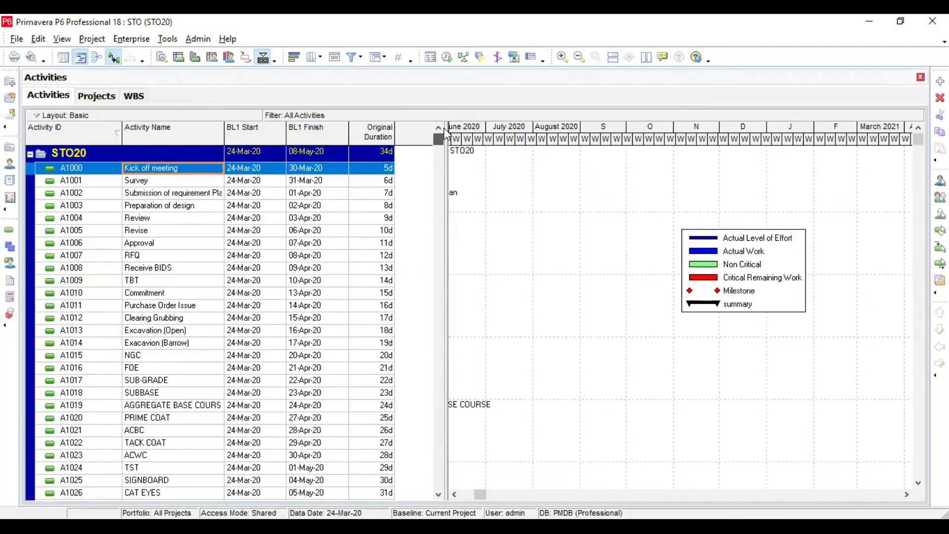
- Select activities A1001 Survey and A1002, then bring up the STO20 WBS page showing 30 activities
click(198, 184)
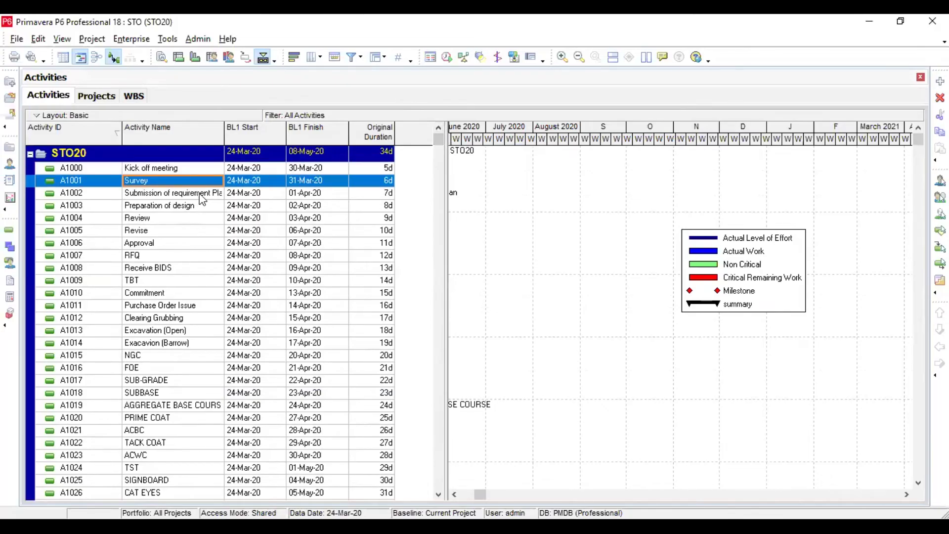
click(200, 194)
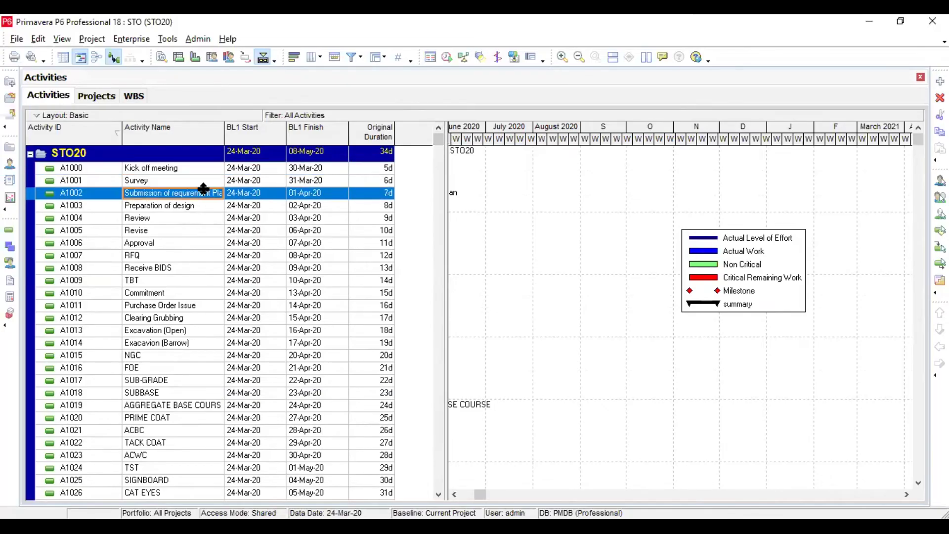
click(134, 95)
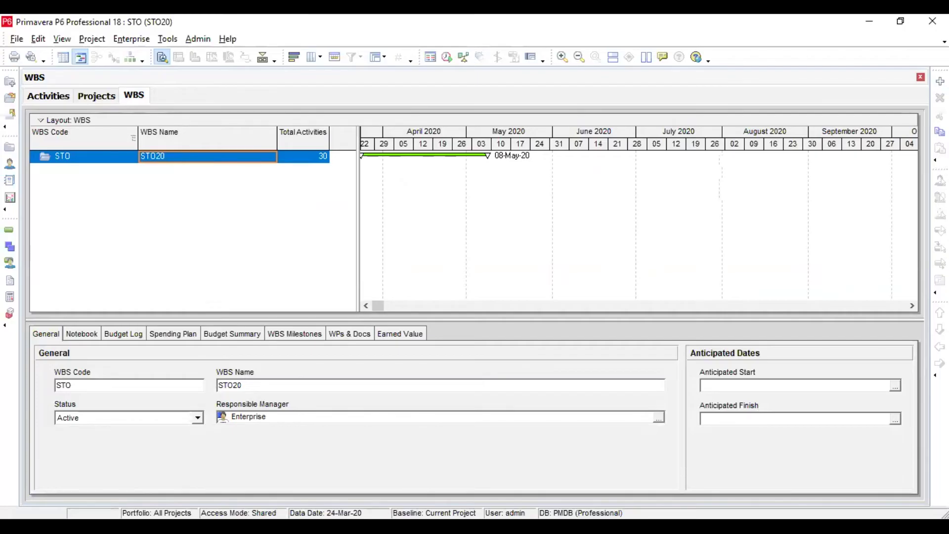
- Add a WBS element named Design under STO
click(940, 81)
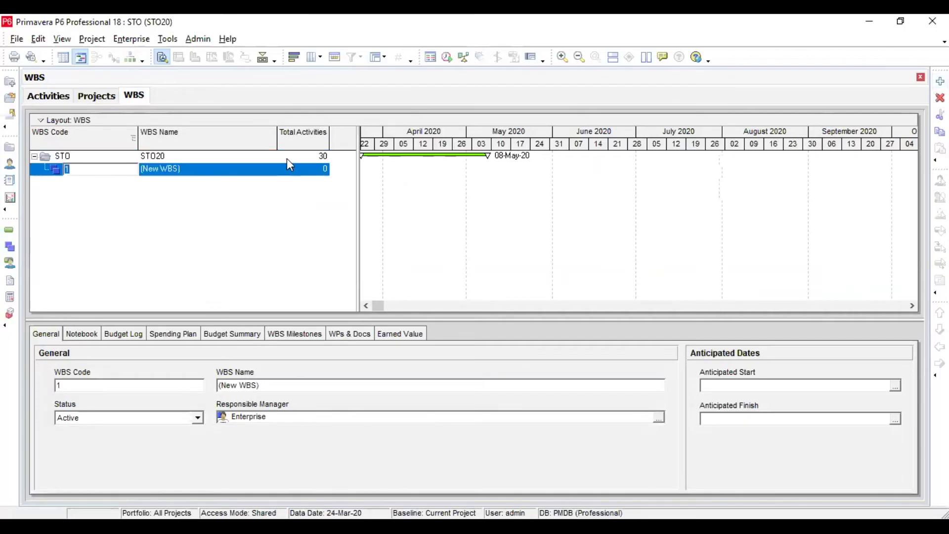
click(220, 169)
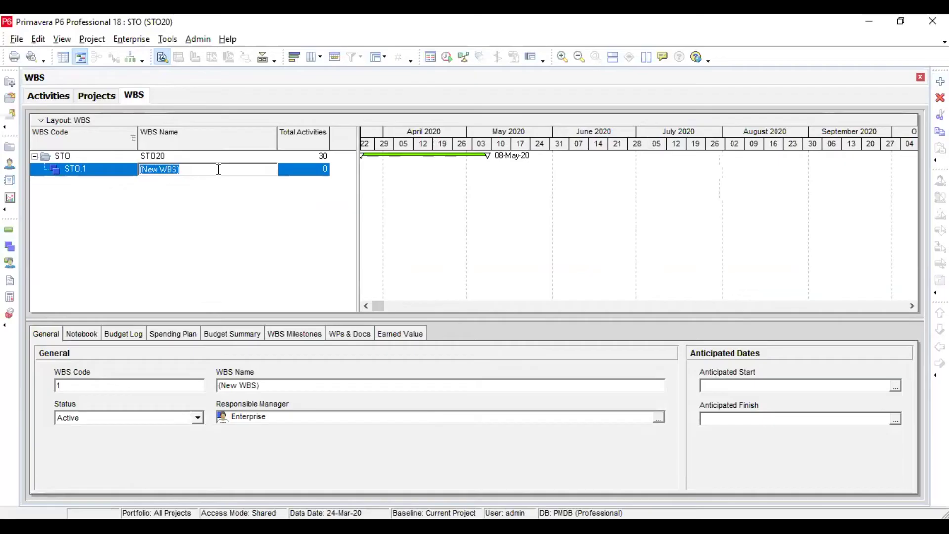
text(d)
text(esign)
key(Return)
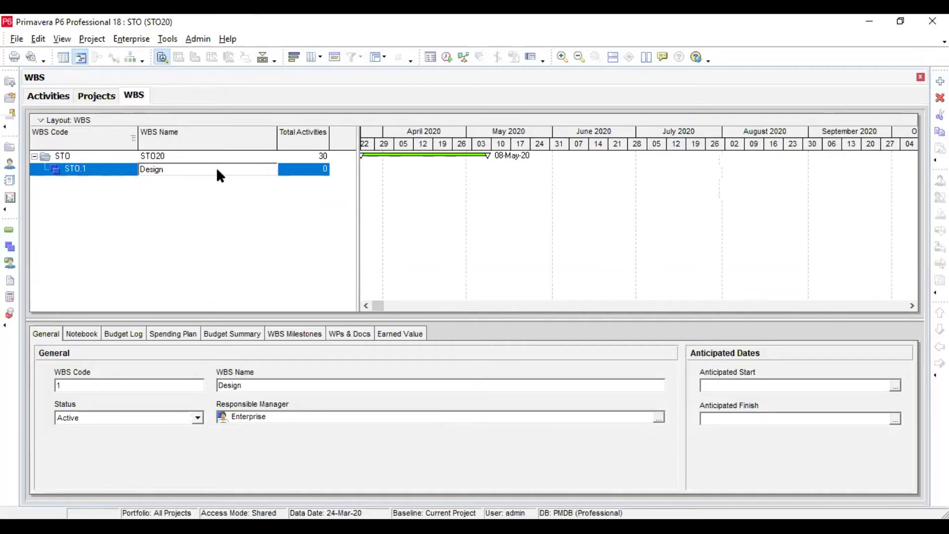
- Add a second WBS element named Procurement under STO
click(212, 156)
click(941, 82)
click(218, 170)
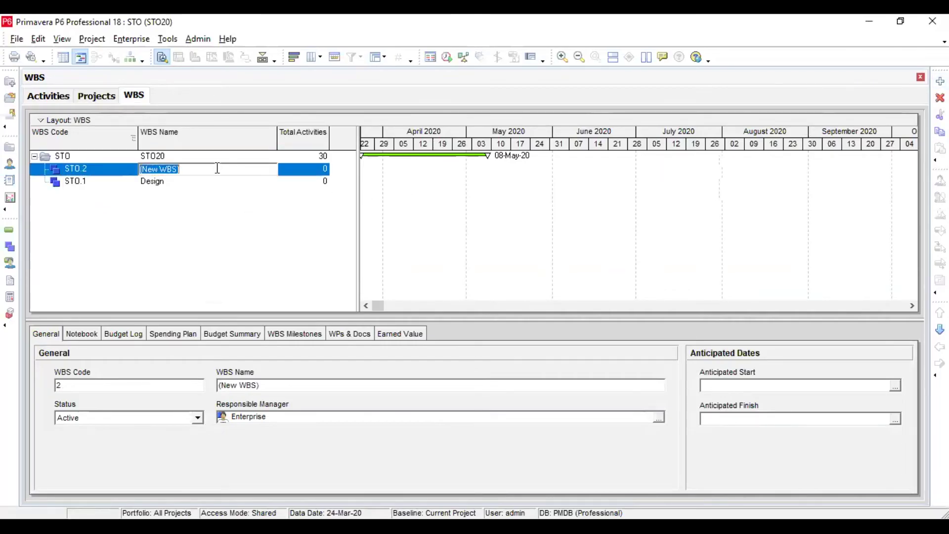
text(Procurement)
key(Return)
- Add a third WBS element named Construction under STO
click(305, 160)
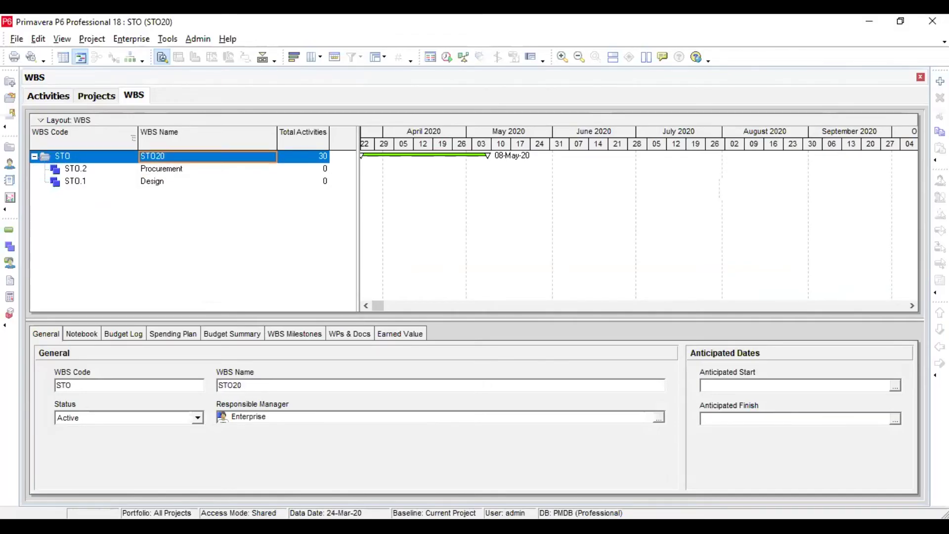
click(940, 81)
click(242, 171)
click(239, 167)
text(Construction)
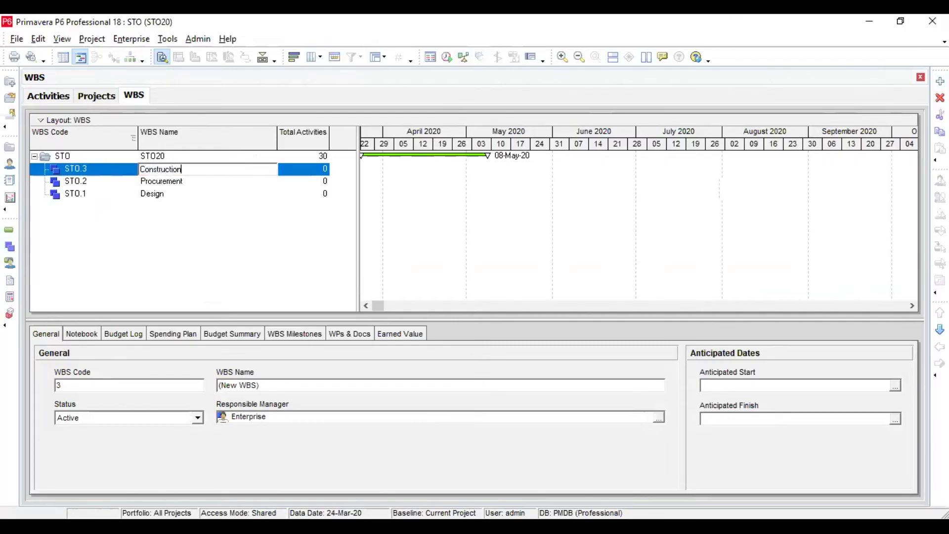
key(Return)
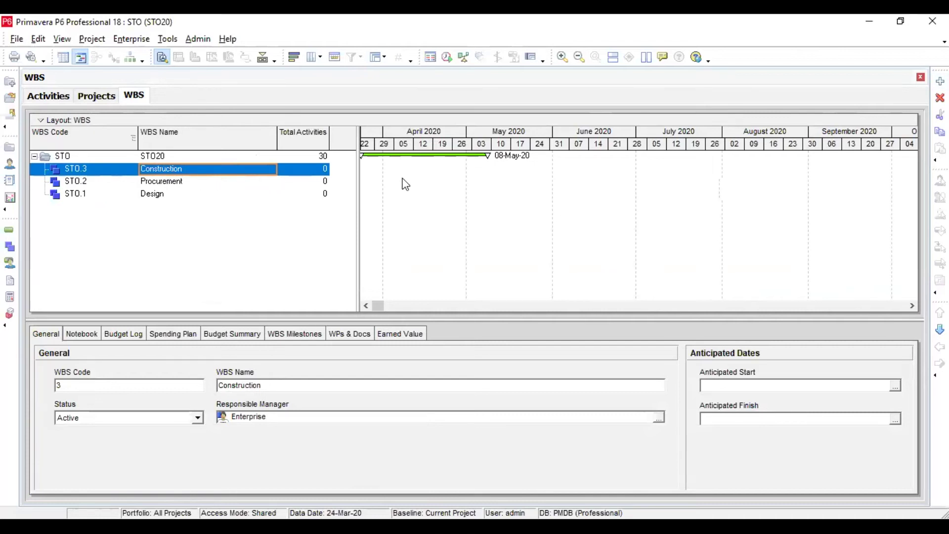
- Reorder the WBS as STO.1 Design, STO.2 Procurement, STO.3 Construction
click(940, 330)
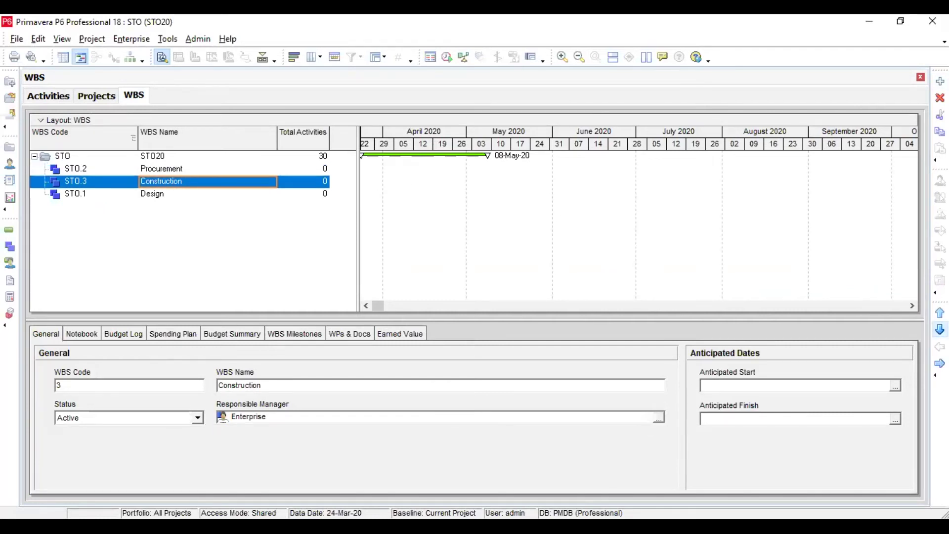
click(940, 330)
click(191, 183)
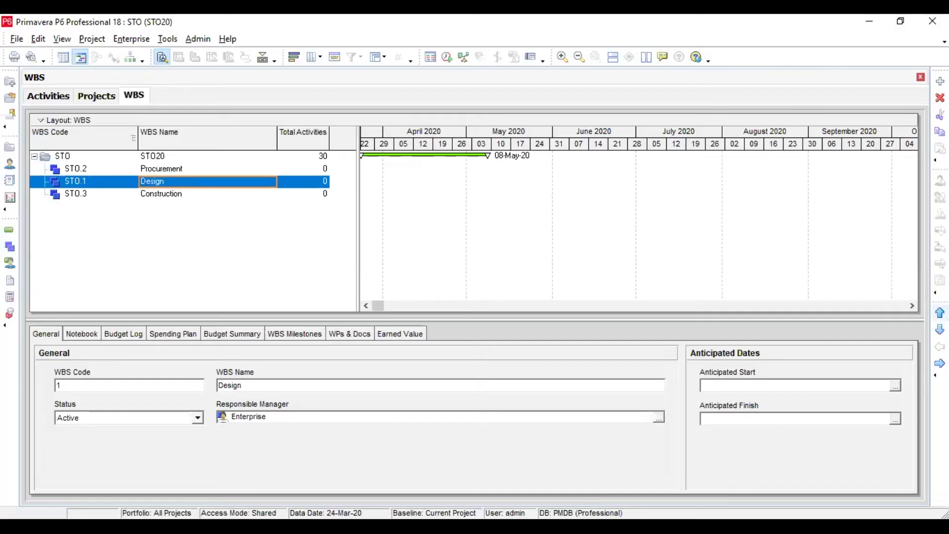
click(941, 313)
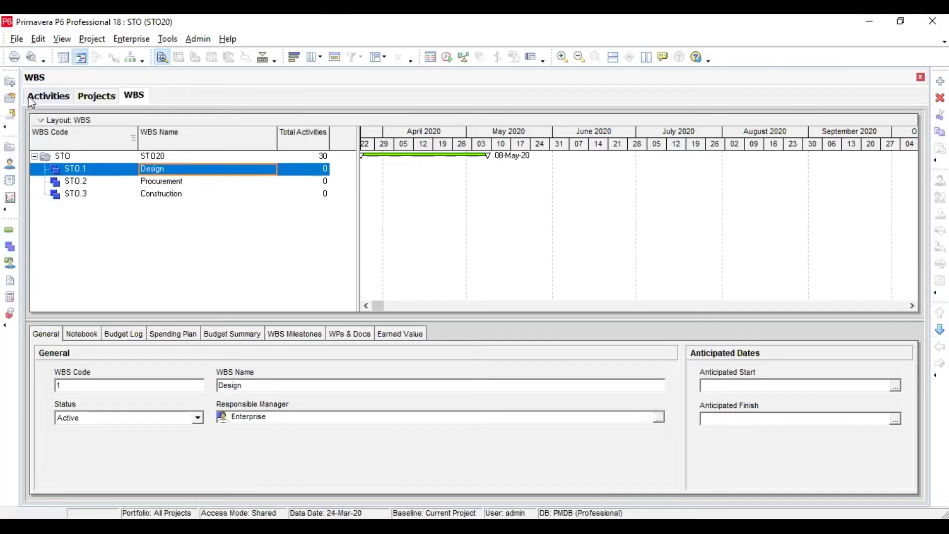
- Show the Activities view and refresh the data so the WBS rows appear
click(50, 97)
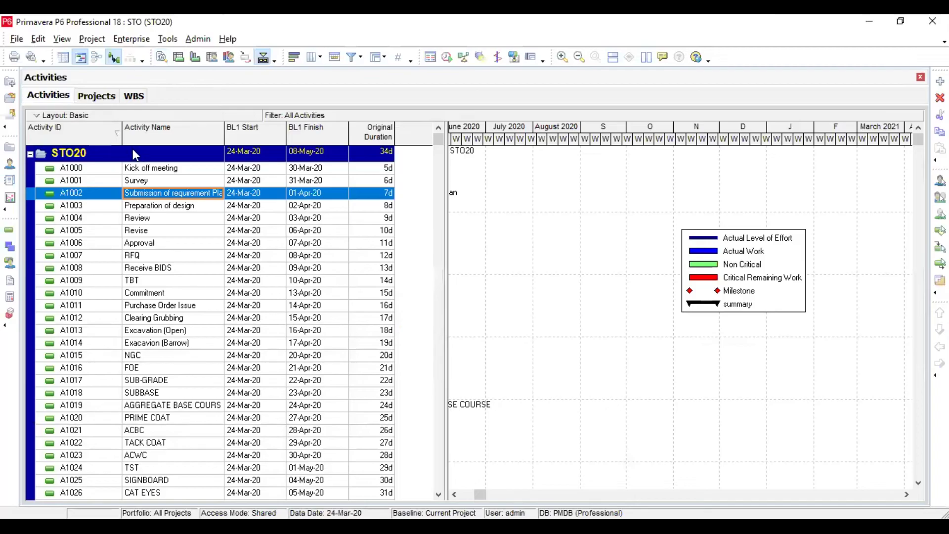
click(16, 39)
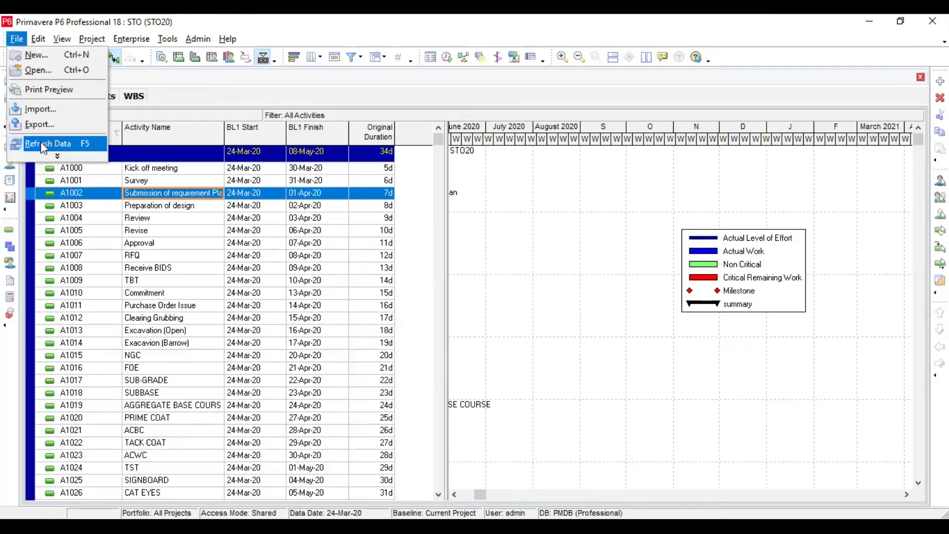
click(45, 142)
scroll(435, 354, down, 3)
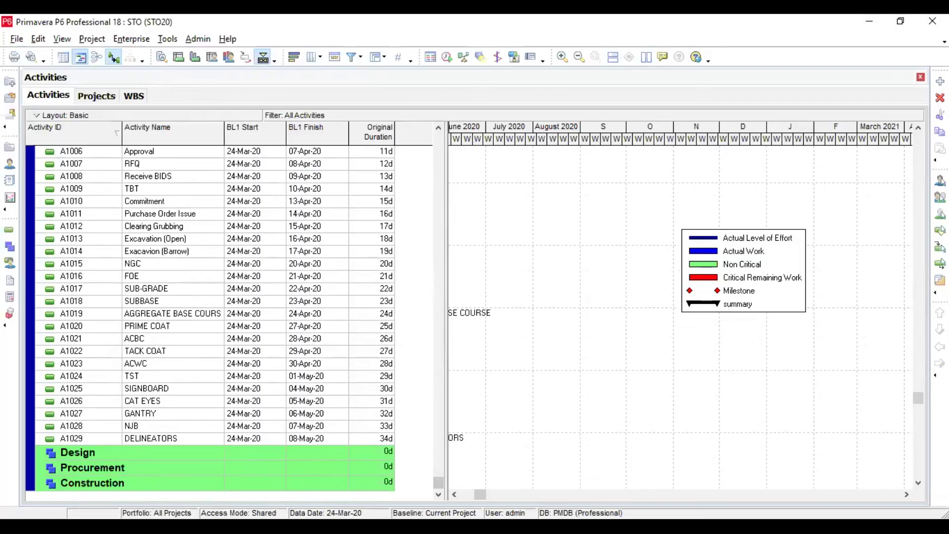
scroll(163, 418, up, 3)
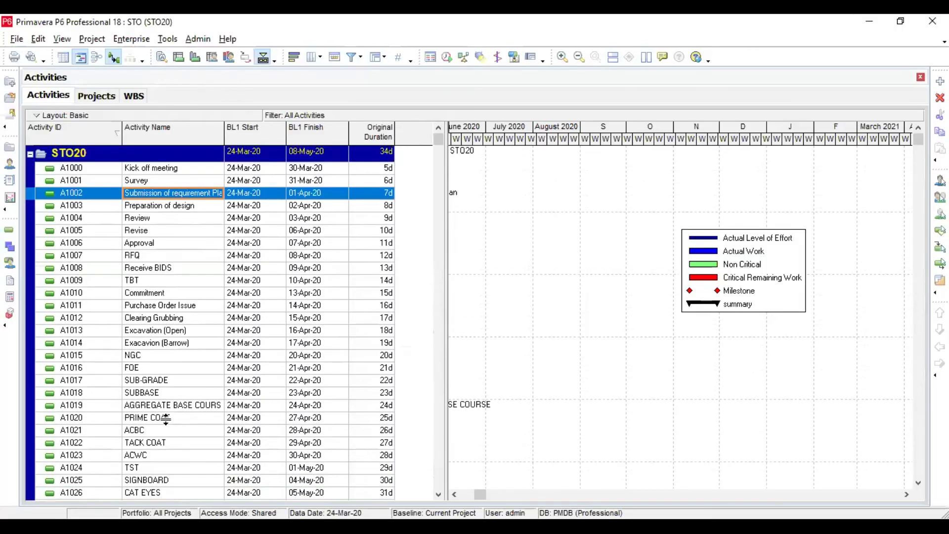
- Cut activities A1000–A1006, Kick off meeting through Approval, and paste them under Design
click(175, 171)
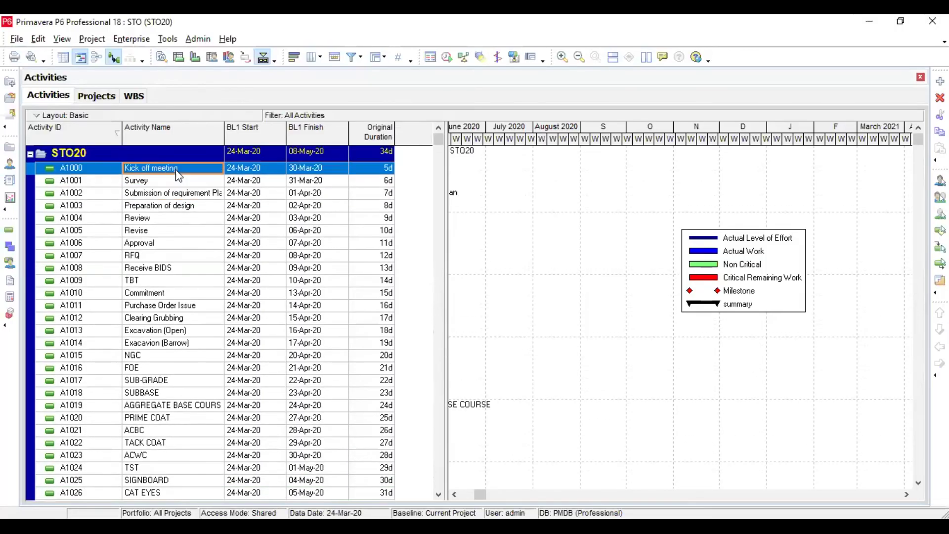
shift+click(174, 242)
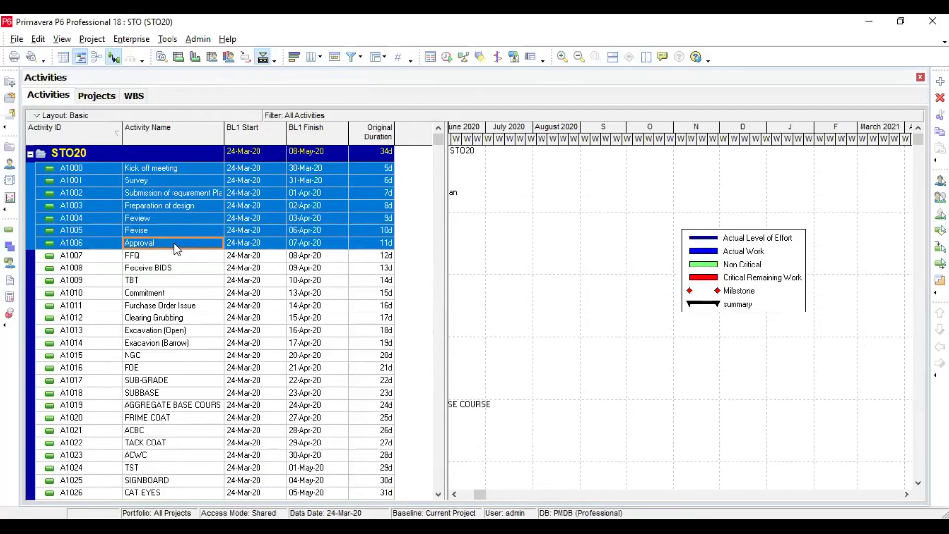
right_click(172, 194)
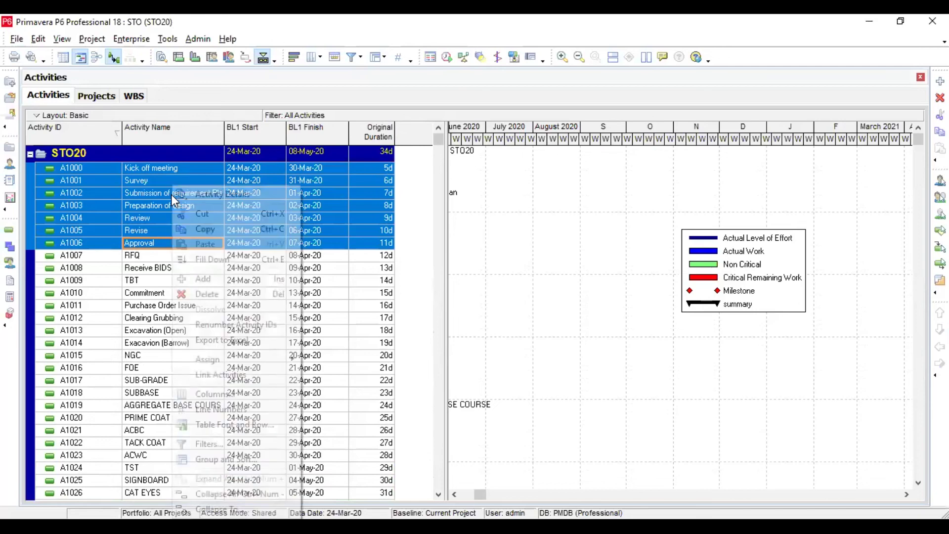
click(211, 207)
scroll(203, 249, down, 3)
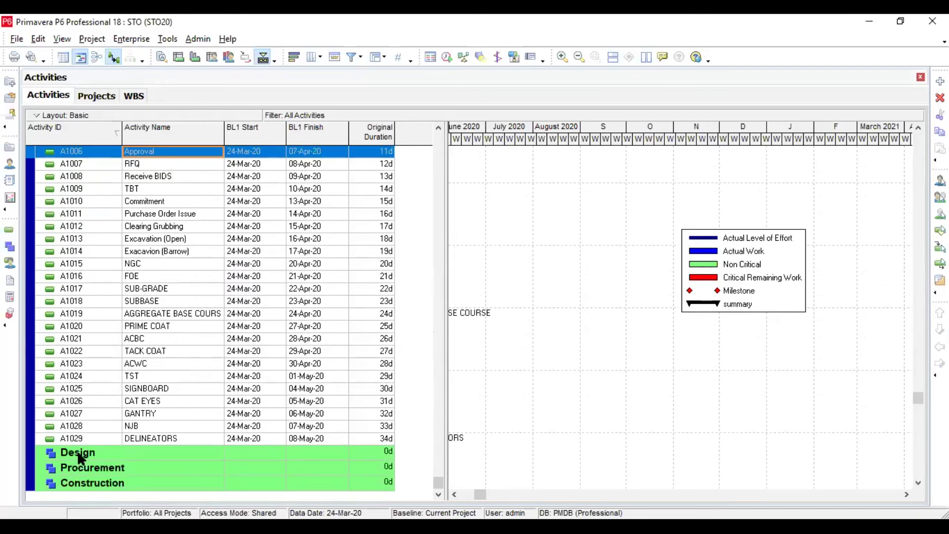
click(80, 455)
key(ctrl+v)
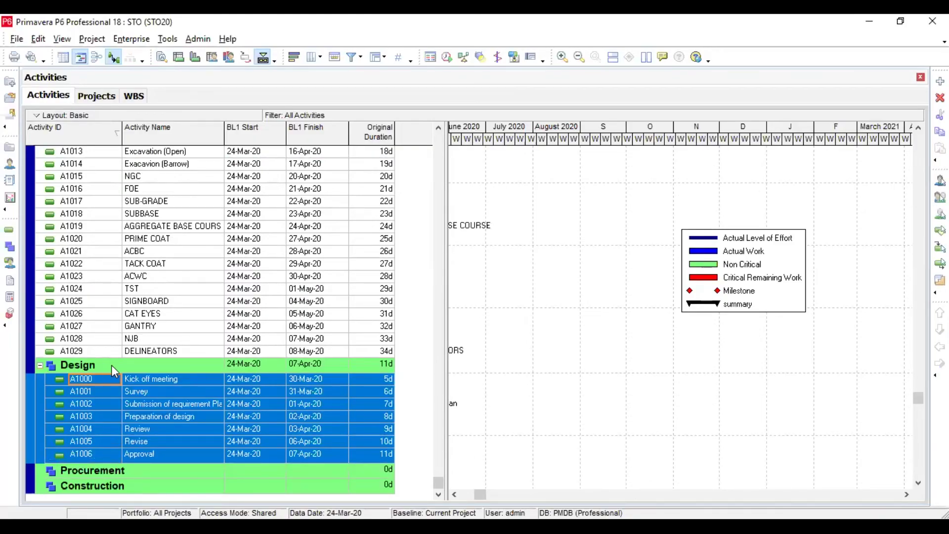
scroll(155, 391, up, 3)
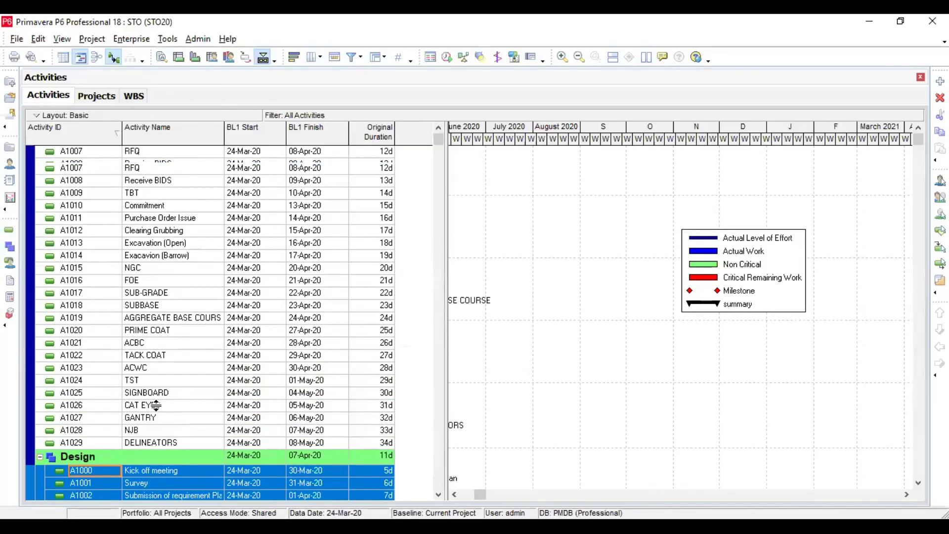
- Move activities A1007–A1011, RFQ through Purchase Order Issue, under the Procurement WBS
click(174, 168)
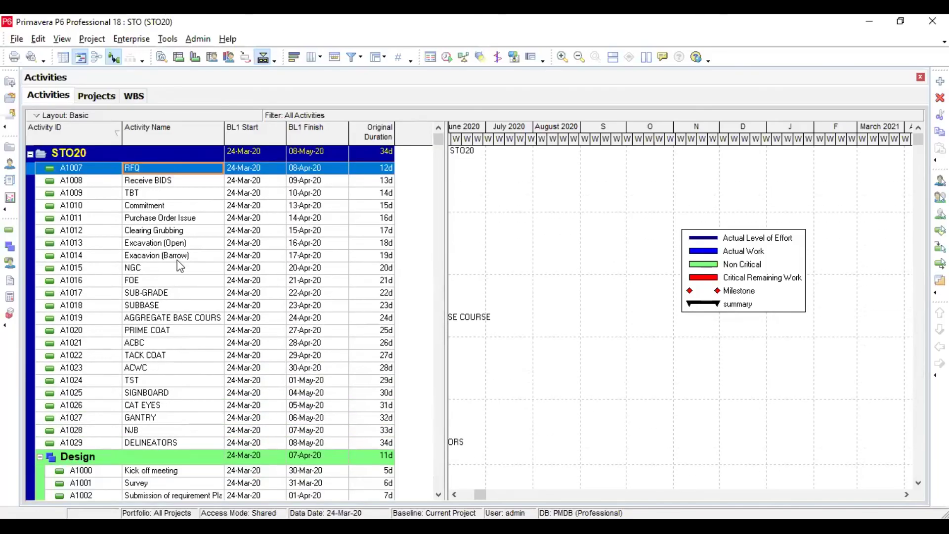
shift+click(171, 220)
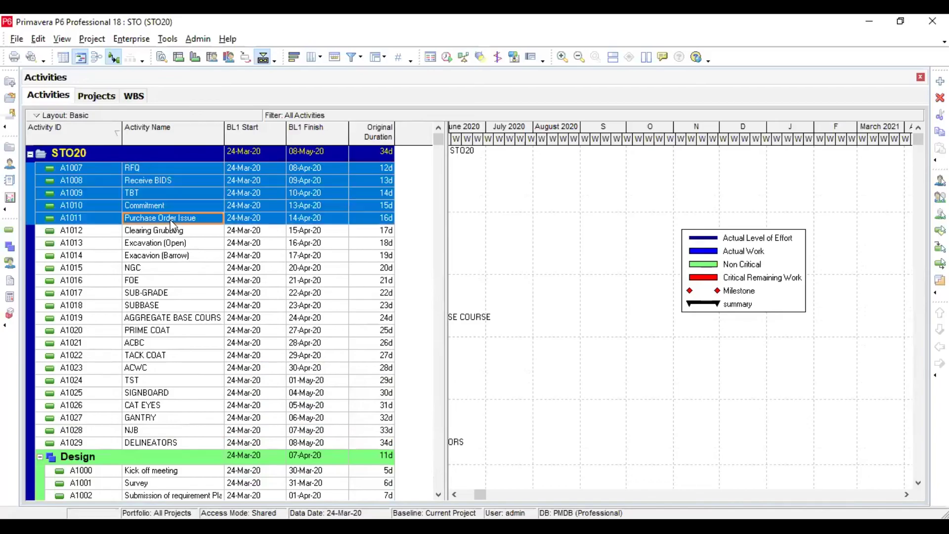
right_click(174, 196)
click(208, 218)
scroll(176, 376, down, 2)
click(126, 475)
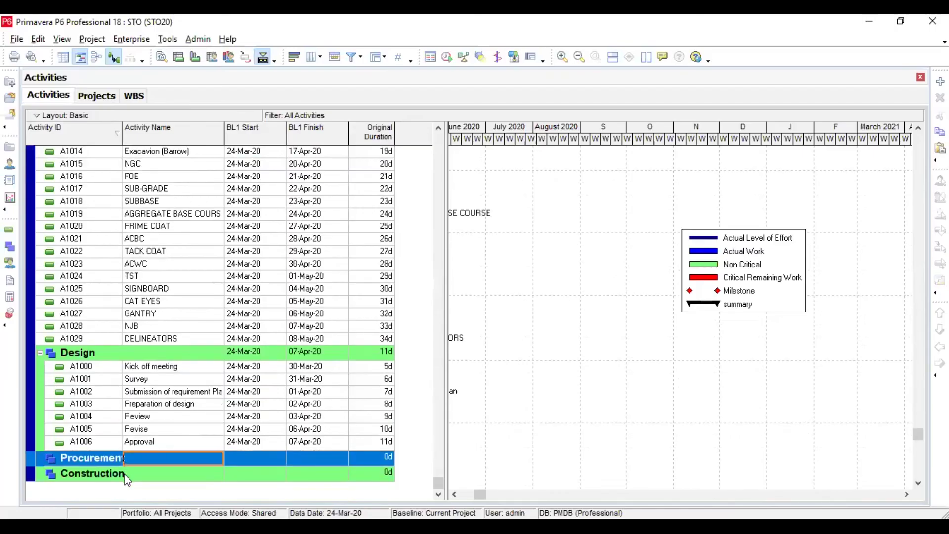
key(ctrl+v)
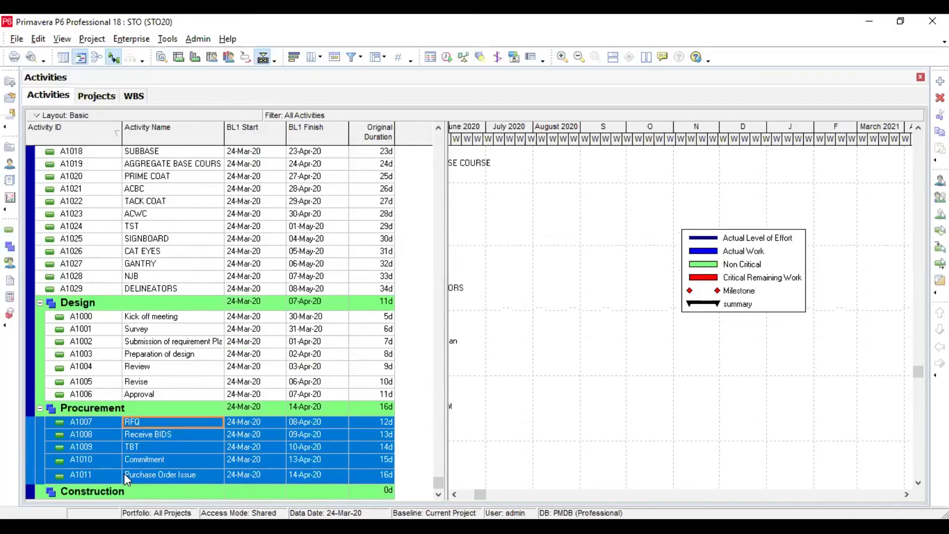
scroll(210, 312, up, 3)
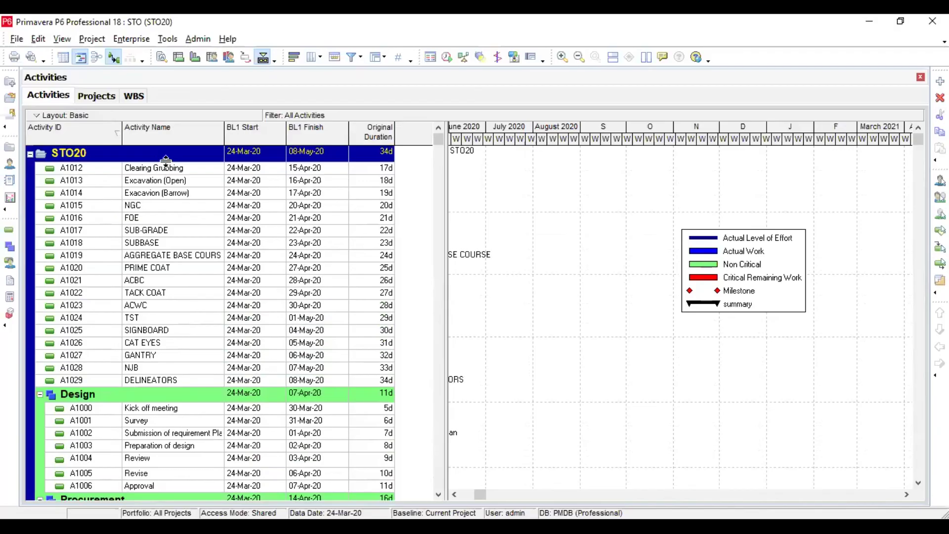
- Move activities A1012–A1029, through DELINEATORS, under the Construction WBS
scroll(180, 298, down, 2)
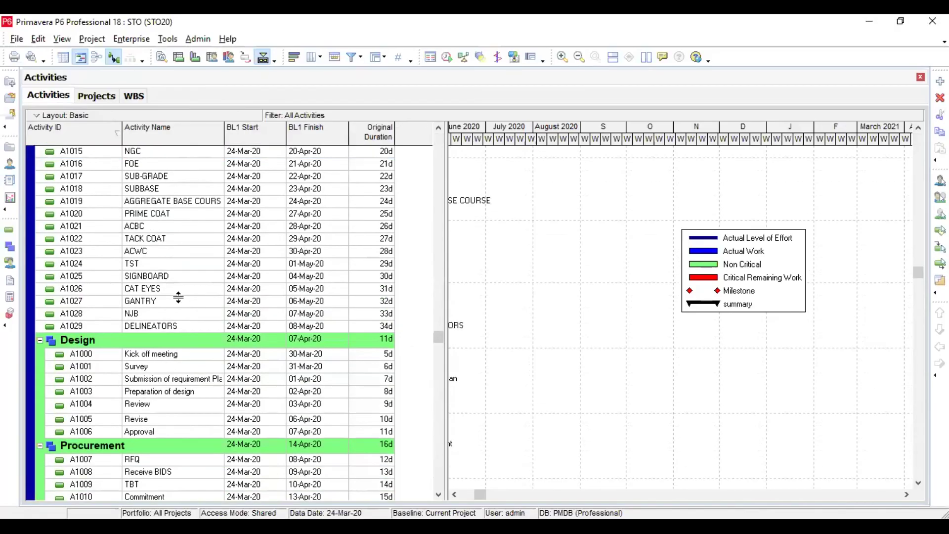
shift+click(174, 312)
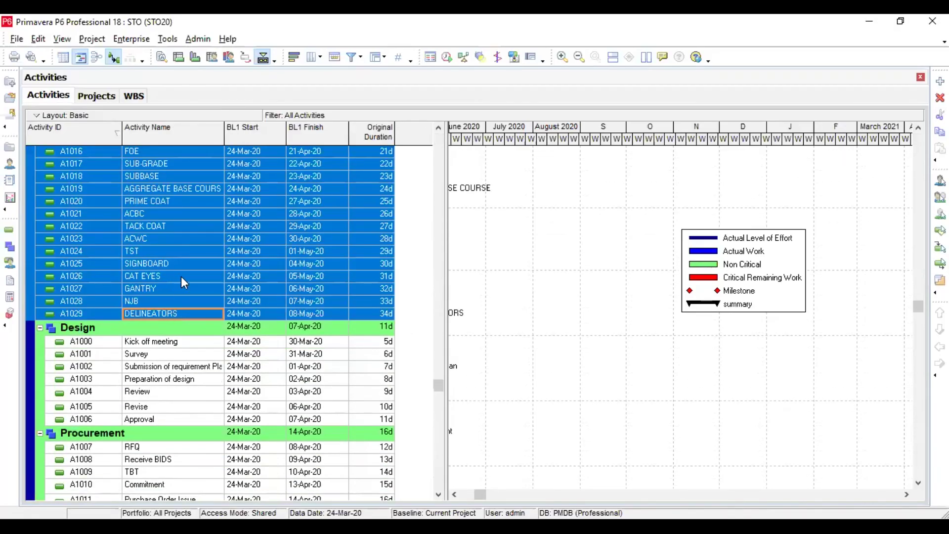
right_click(181, 277)
click(229, 217)
scroll(148, 464, down, 1)
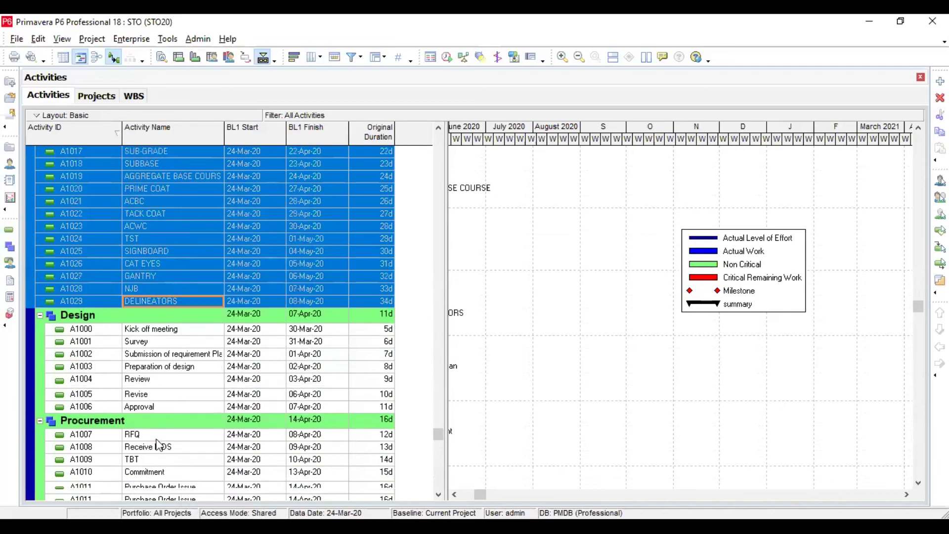
click(135, 492)
key(ctrl+v)
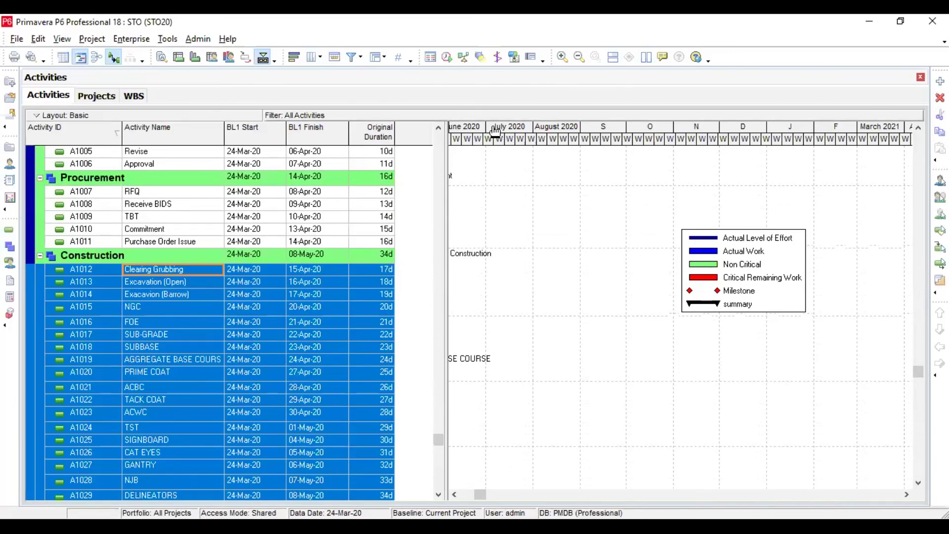
- Shift the Gantt timescale so the activity bars show, and select only A1012
drag(495, 132, 697, 143)
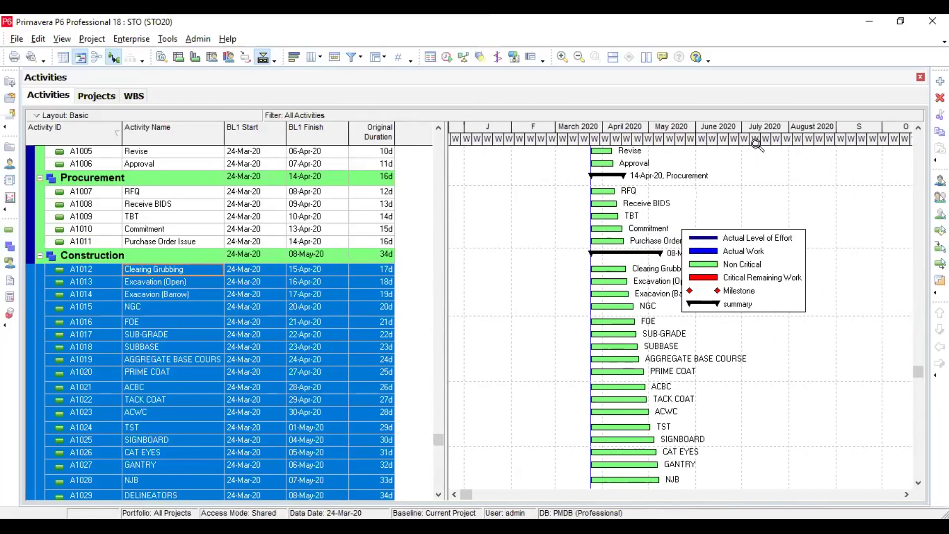
click(409, 246)
scroll(364, 365, up, 3)
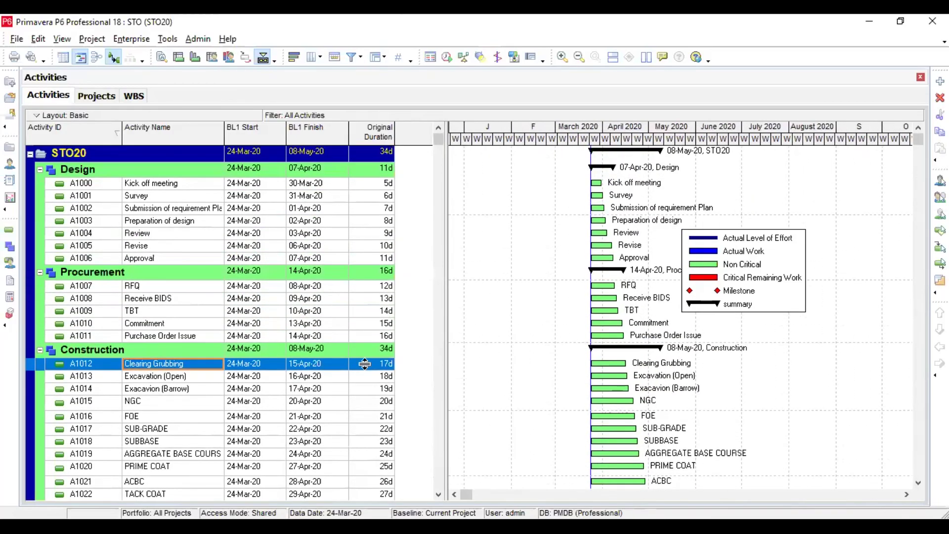